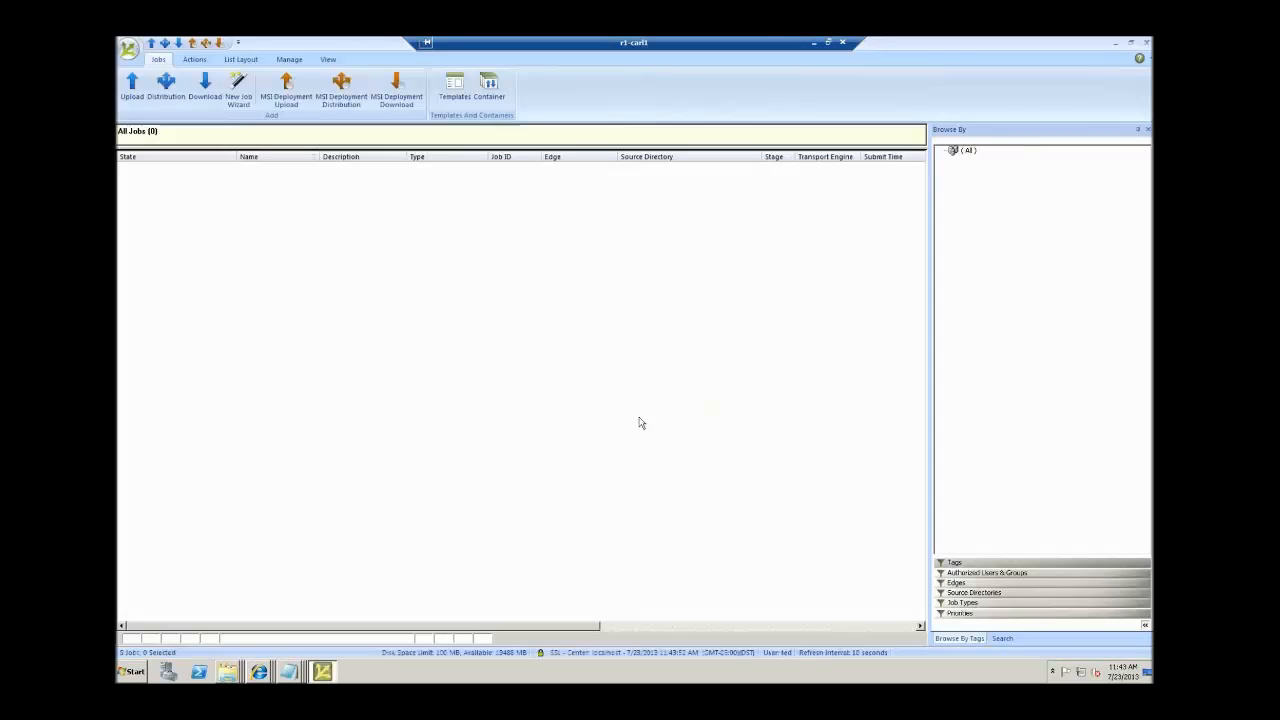
Create an Upload job named site3.com with source directory C:\inetpub\wwwroot\site3.com.
{"action": "left_click", "coordinate": [130, 94]}
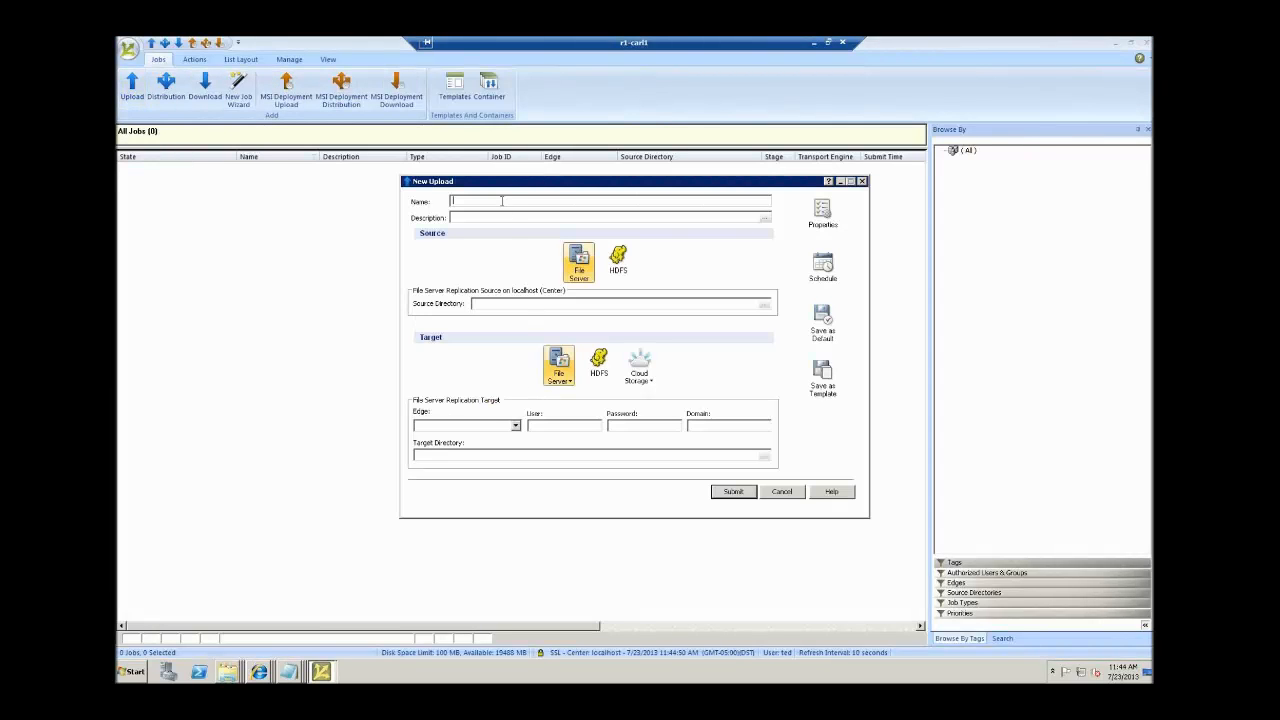
{"action": "type", "text": "site3.com"}
{"action": "left_click", "coordinate": [765, 308]}
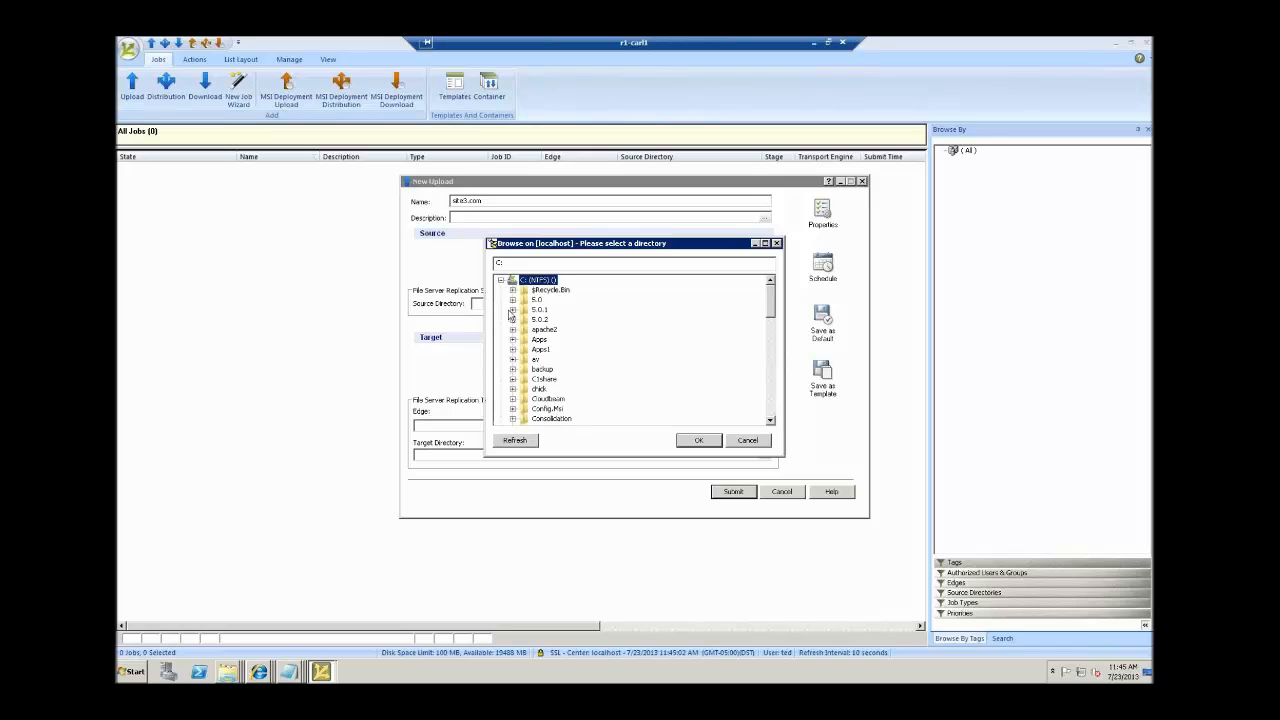
{"action": "scroll", "coordinate": [570, 369], "scroll_direction": "down", "scroll_amount": 4}
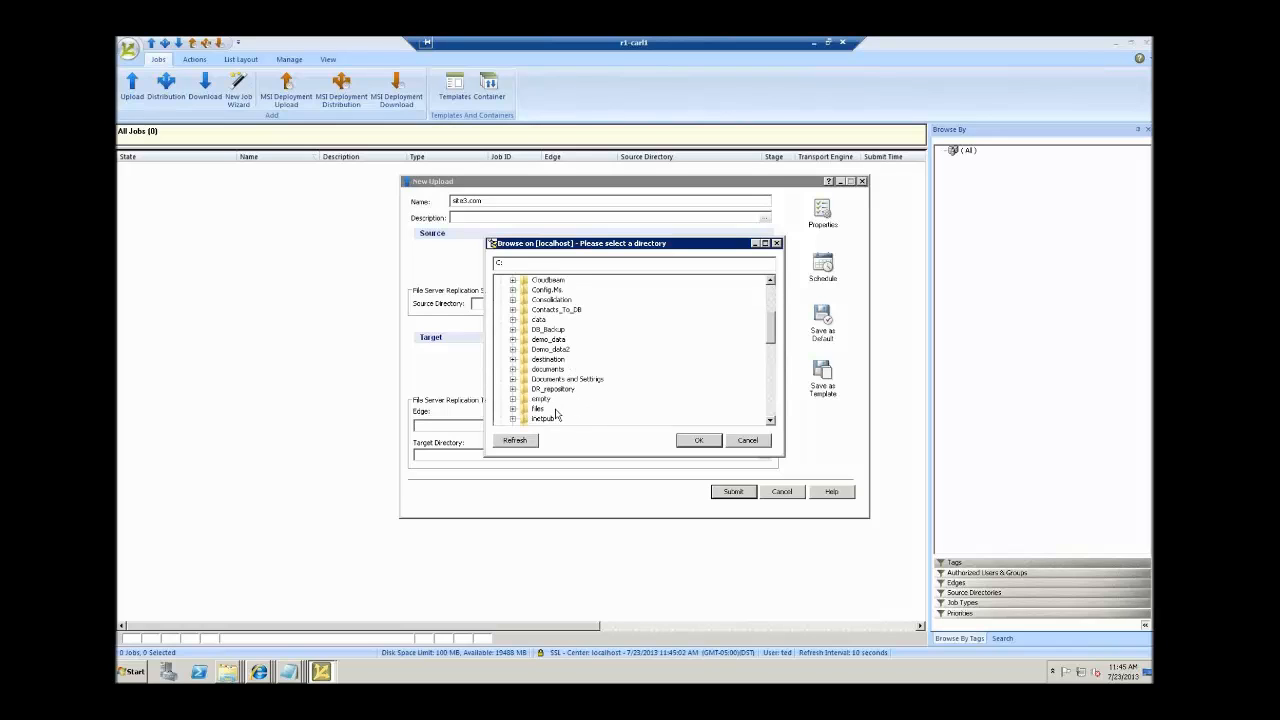
{"action": "left_click", "coordinate": [512, 419]}
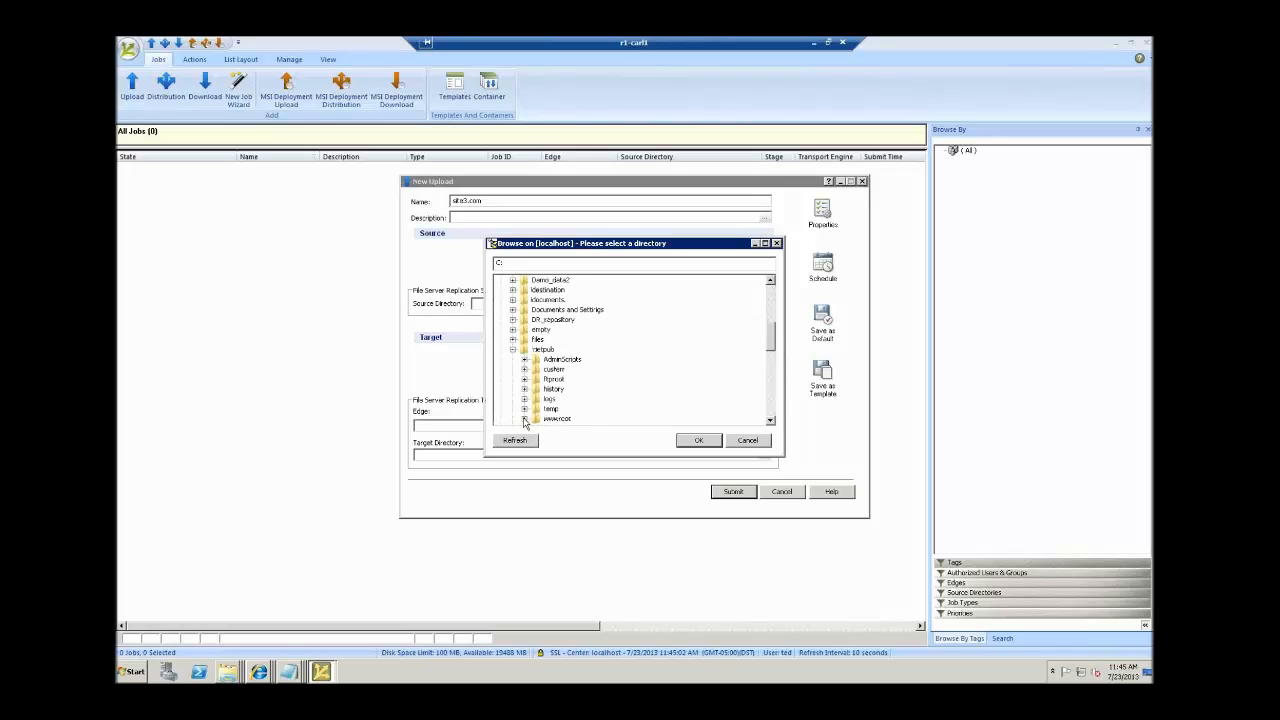
{"action": "left_click", "coordinate": [524, 419]}
{"action": "left_click", "coordinate": [568, 420]}
{"action": "left_click", "coordinate": [698, 441]}
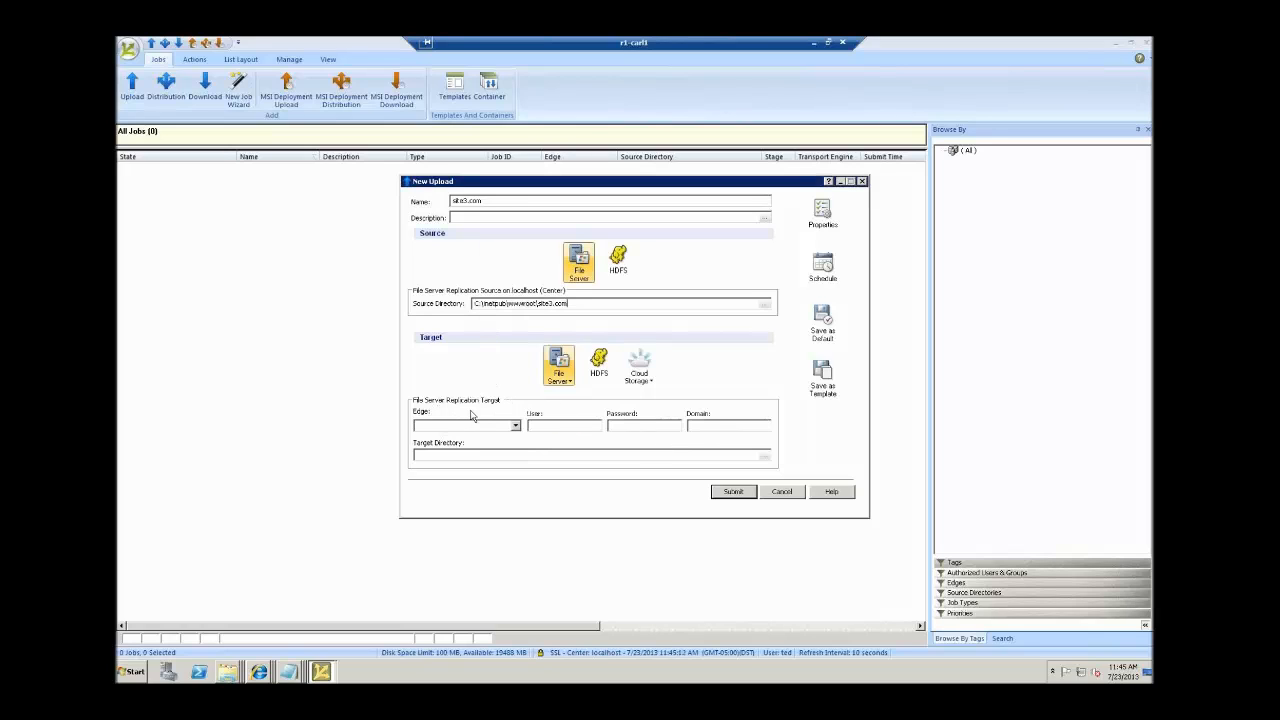
Choose r1-carl3 as the target edge and enter the service account user name and password.
{"action": "left_click", "coordinate": [515, 425]}
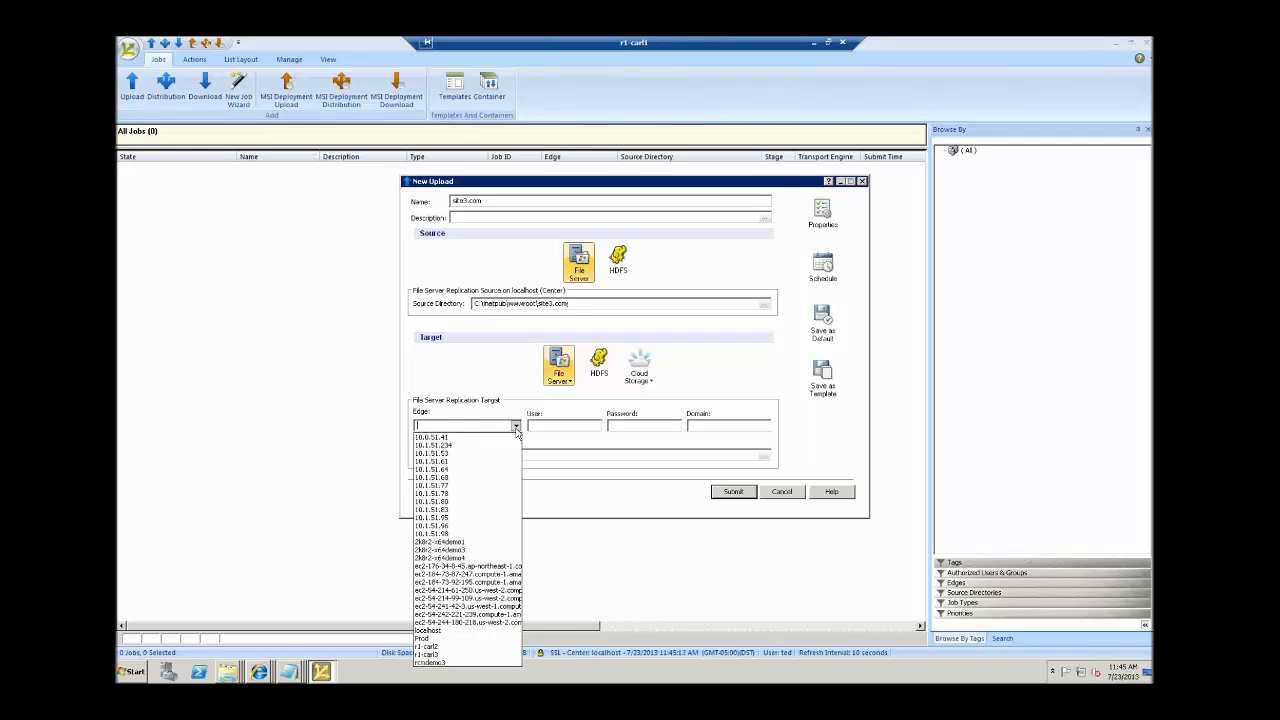
{"action": "left_click", "coordinate": [472, 654]}
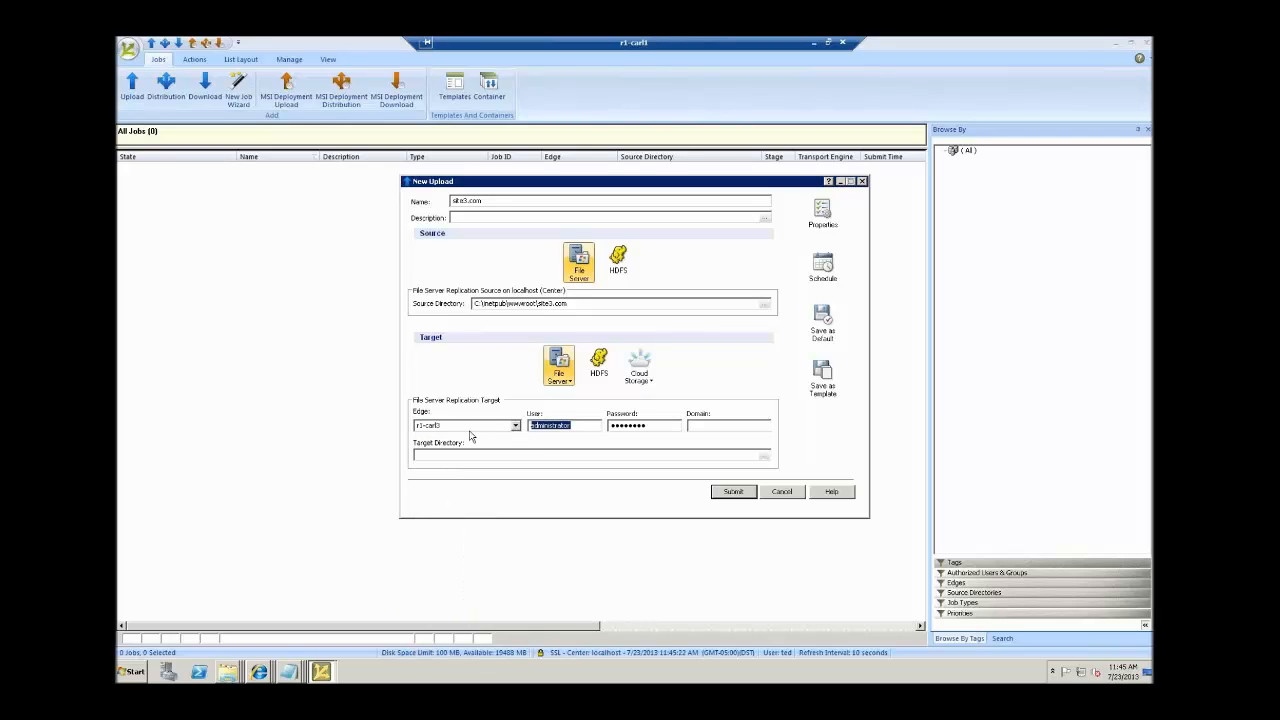
{"action": "type", "text": "rw_service"}
{"action": "key", "text": "Tab"}
{"action": "type", "text": "password"}
Copy the source path C:\inetpub\wwwroot\site3.com into the Target Directory field.
{"action": "double_click", "coordinate": [504, 304]}
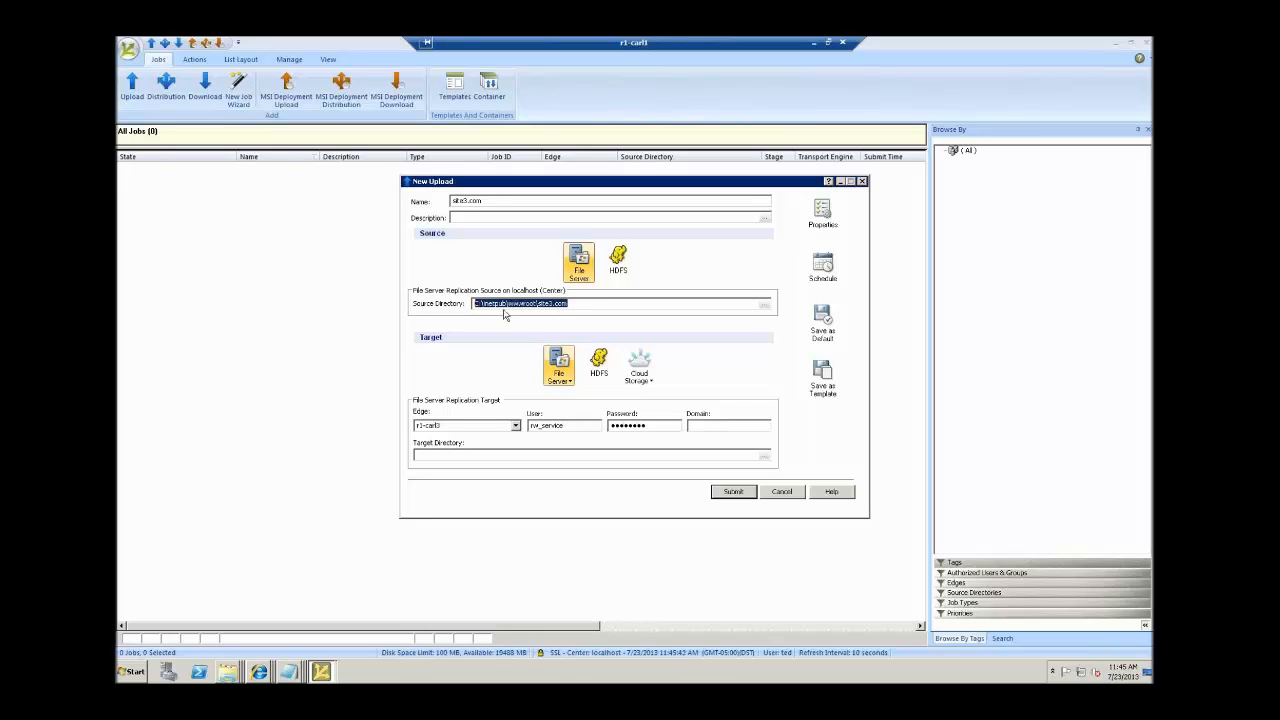
{"action": "right_click", "coordinate": [502, 304]}
{"action": "left_click", "coordinate": [525, 331]}
{"action": "left_click", "coordinate": [447, 455]}
{"action": "key", "text": "ctrl+v"}
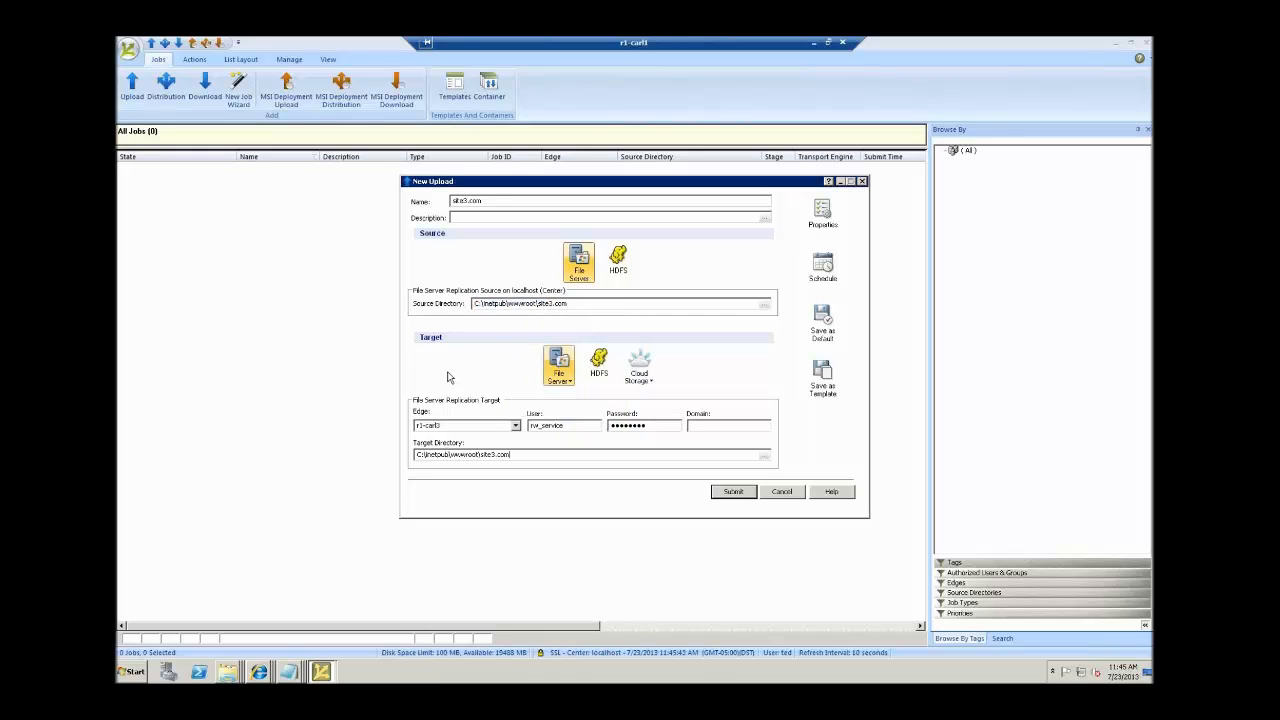
{"action": "left_click_drag", "start_coordinate": [570, 304], "coordinate": [448, 310]}
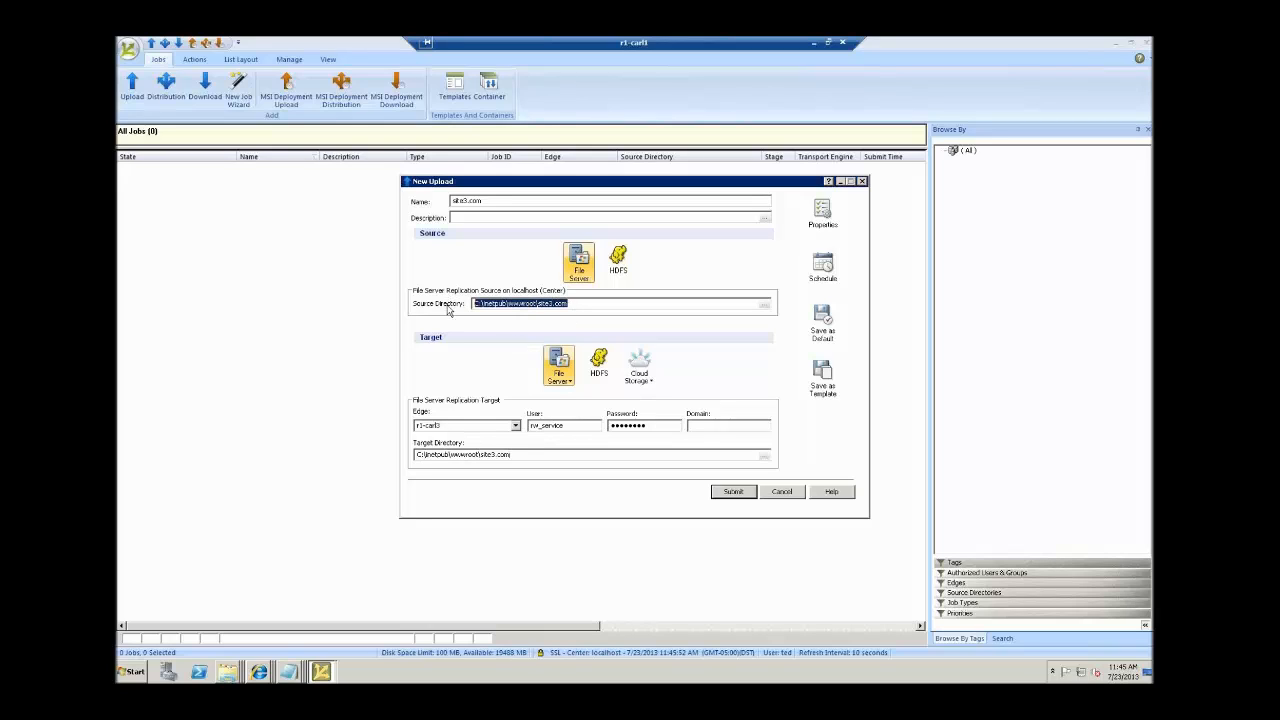
{"action": "left_click", "coordinate": [458, 427]}
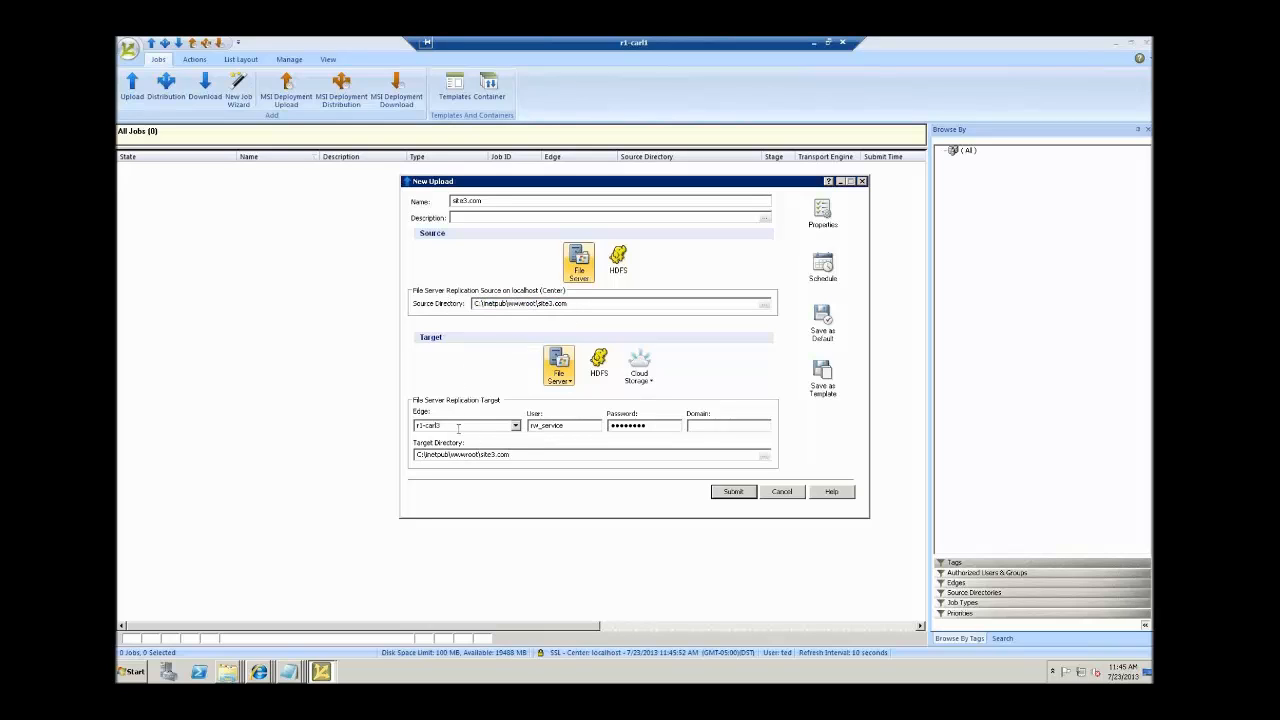
{"action": "double_click", "coordinate": [458, 427]}
{"action": "key", "text": "Tab"}
{"action": "left_click_drag", "start_coordinate": [538, 452], "coordinate": [406, 456]}
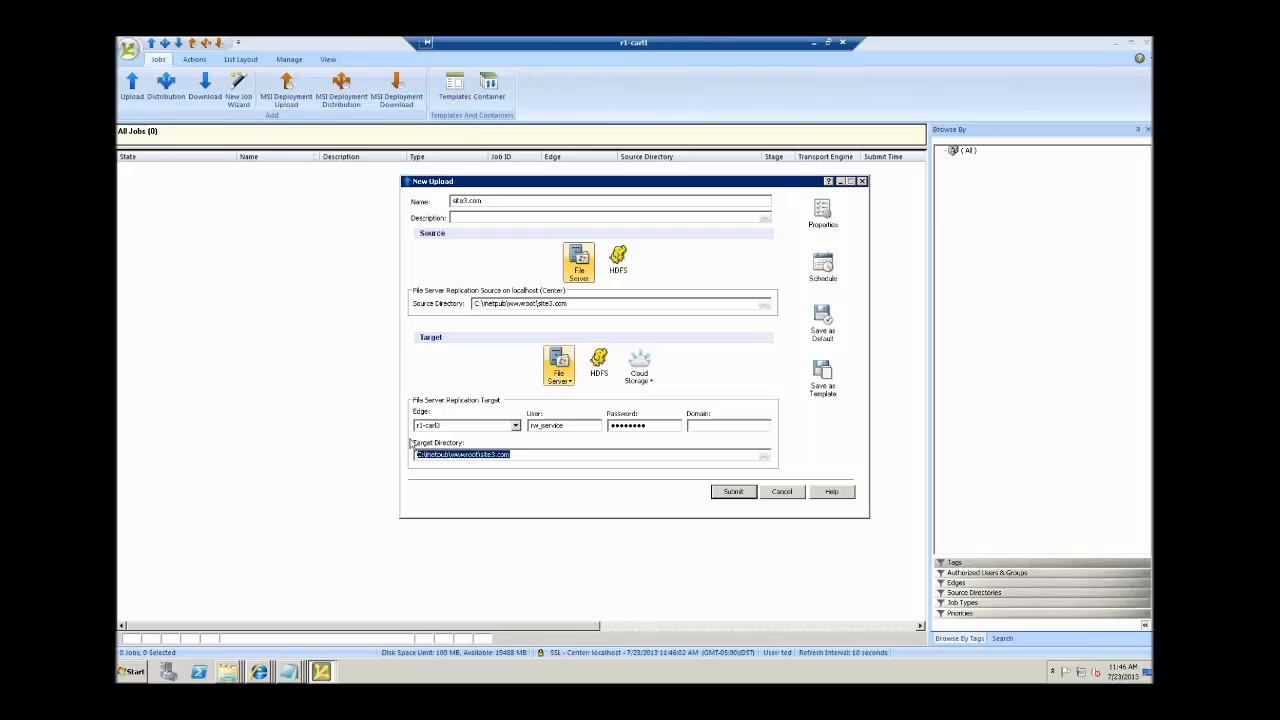
Open Upload Properties on the Performance page showing 2 concurrent transfers and LAN Transfer Engine.
{"action": "left_click", "coordinate": [823, 222]}
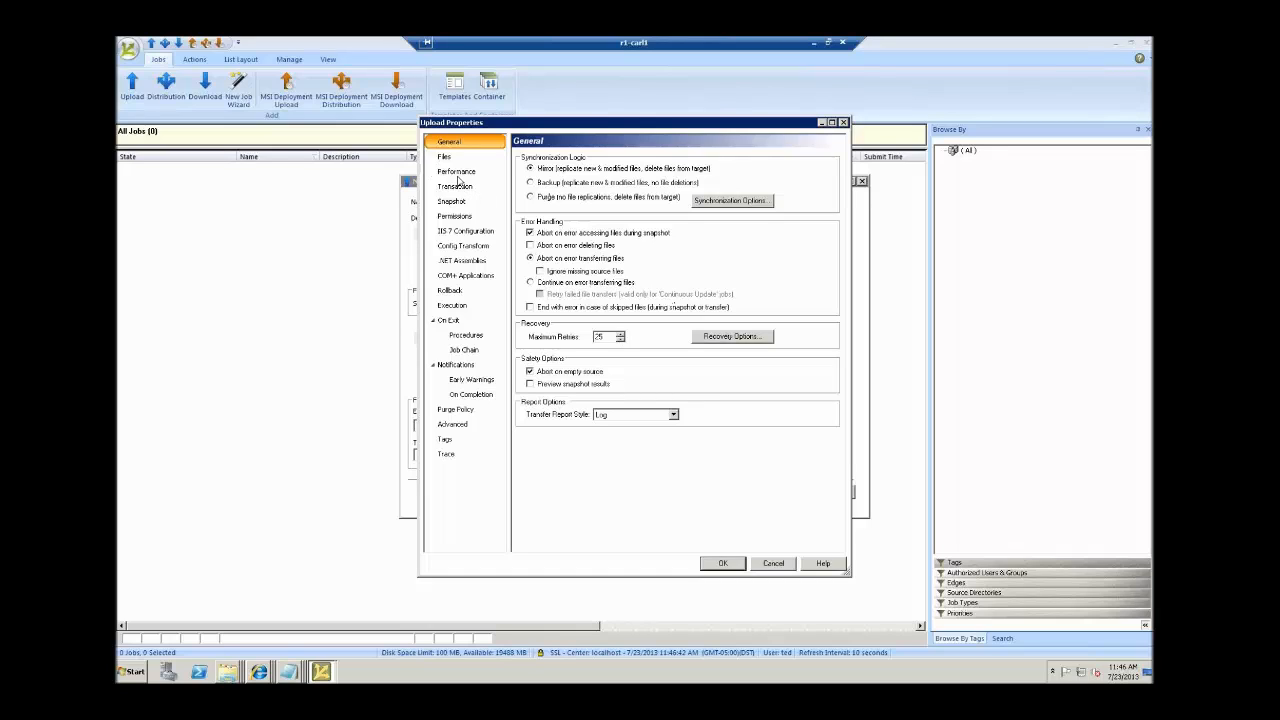
{"action": "left_click", "coordinate": [458, 173]}
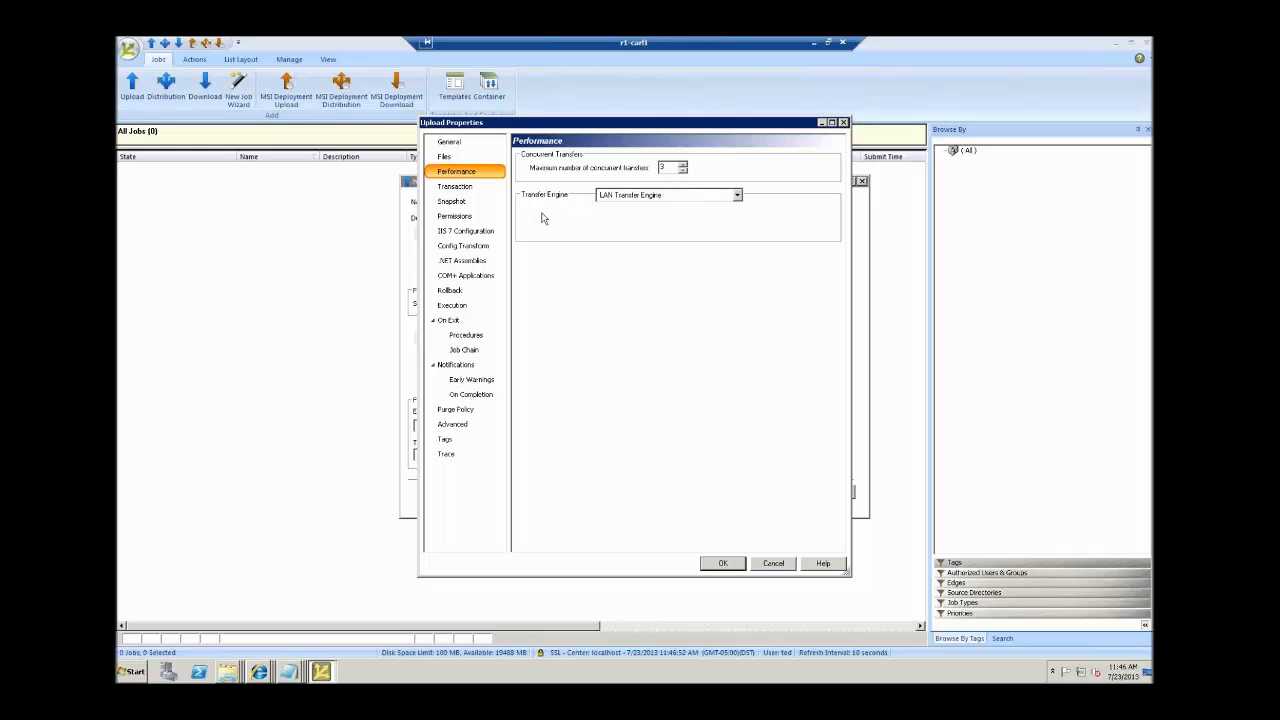
Change the transfer engine from LAN Transfer Engine to WAN Transfer Engine.
{"action": "left_click", "coordinate": [737, 195]}
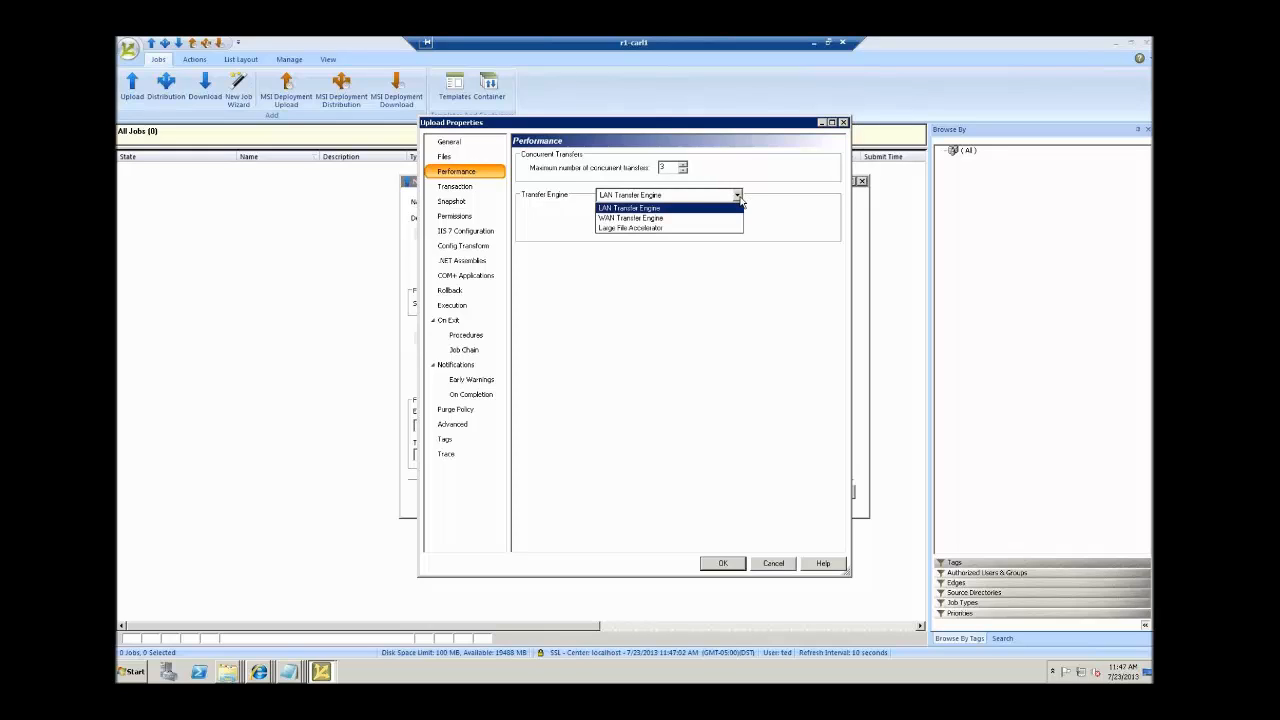
{"action": "left_click", "coordinate": [720, 208]}
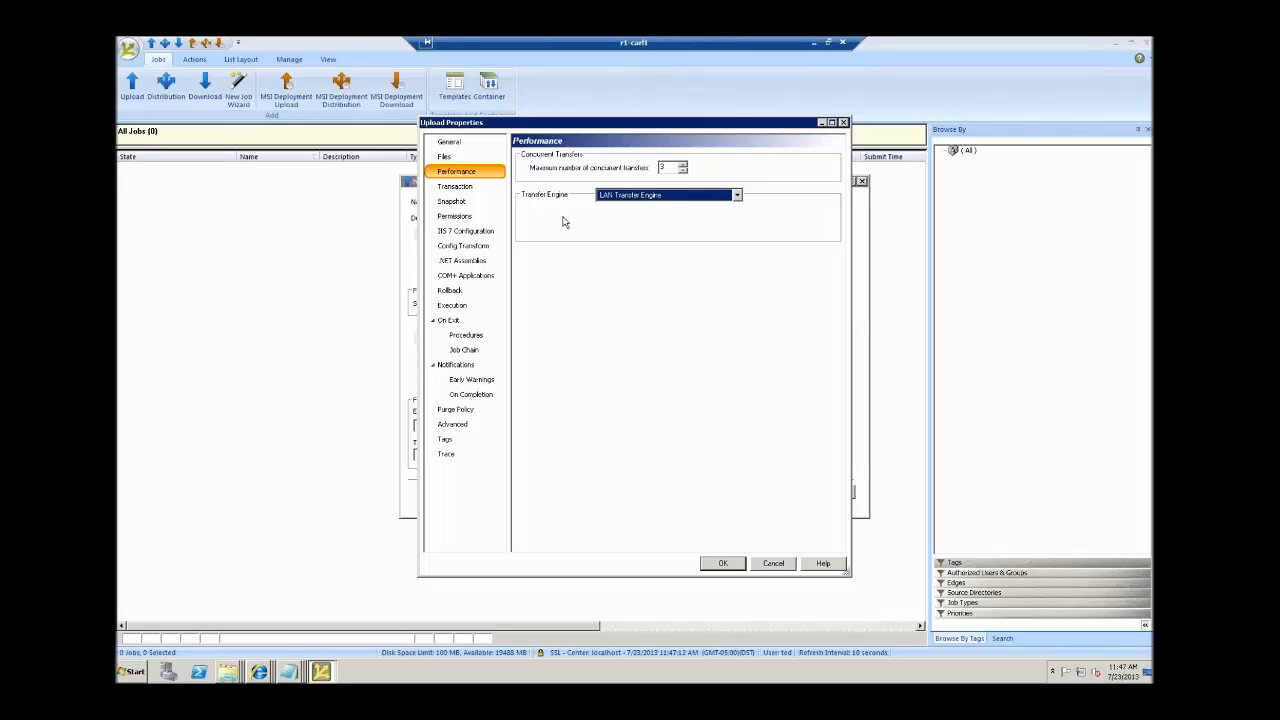
{"action": "left_click", "coordinate": [670, 168]}
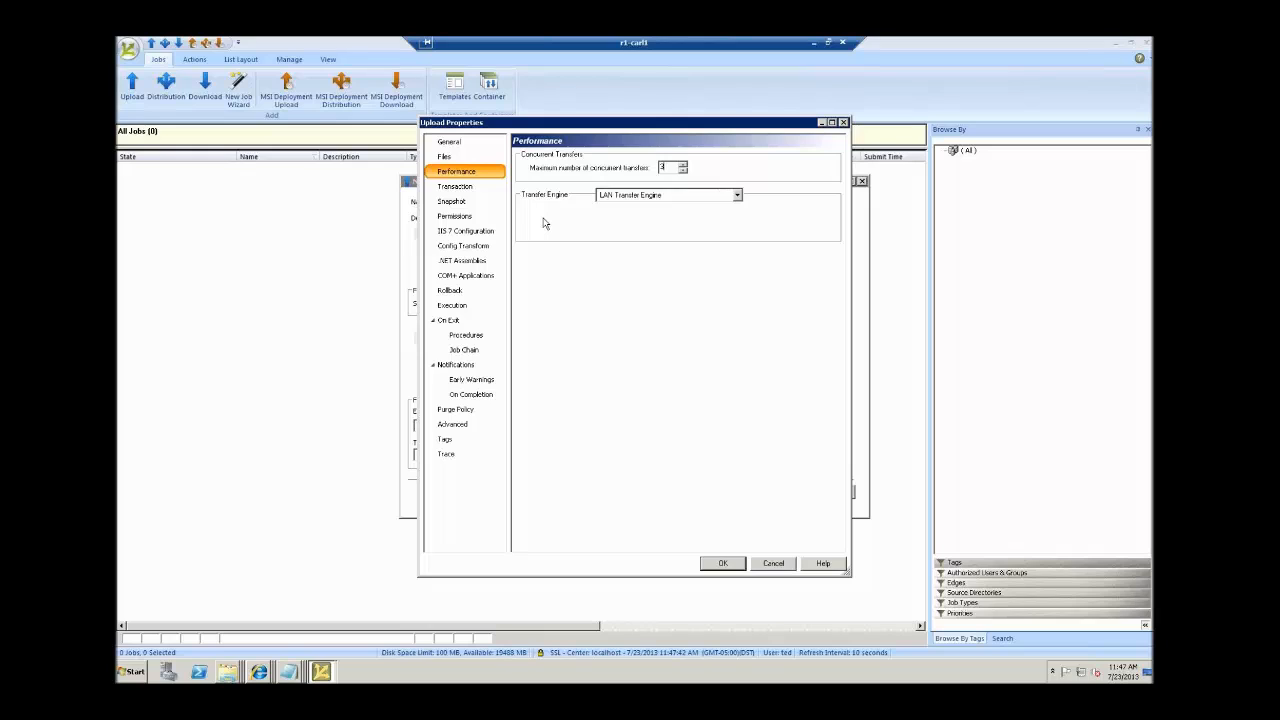
{"action": "left_click", "coordinate": [737, 196]}
{"action": "left_click", "coordinate": [672, 209]}
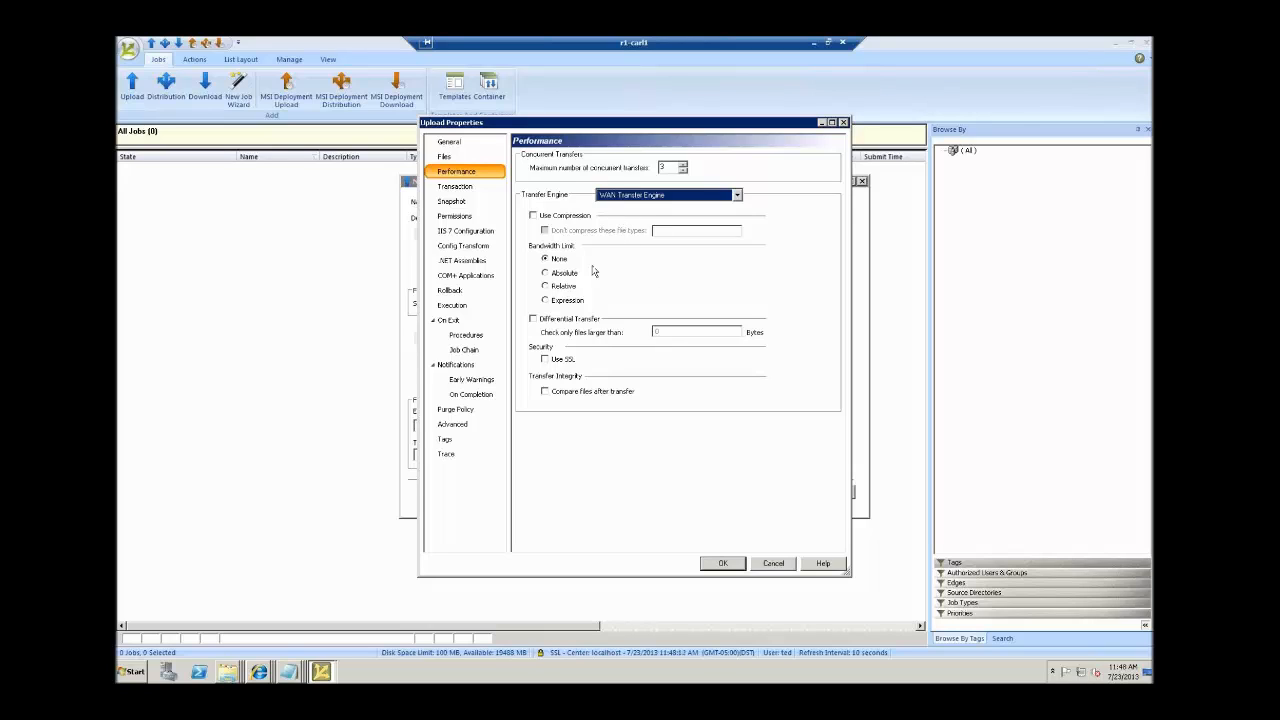
Toggle compression on and off, then try an Absolute and a Relative bandwidth limit of 33.
{"action": "left_click", "coordinate": [533, 216]}
{"action": "left_click", "coordinate": [533, 216]}
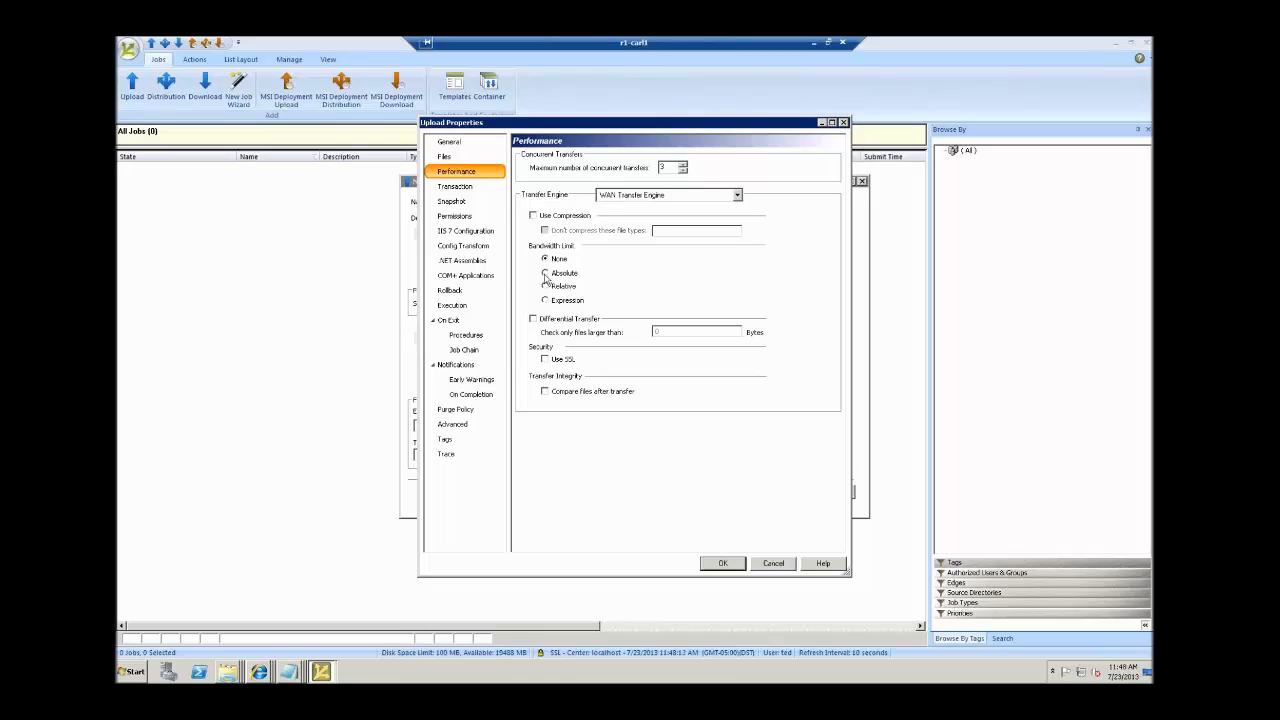
{"action": "left_click", "coordinate": [545, 273]}
{"action": "left_click", "coordinate": [716, 272]}
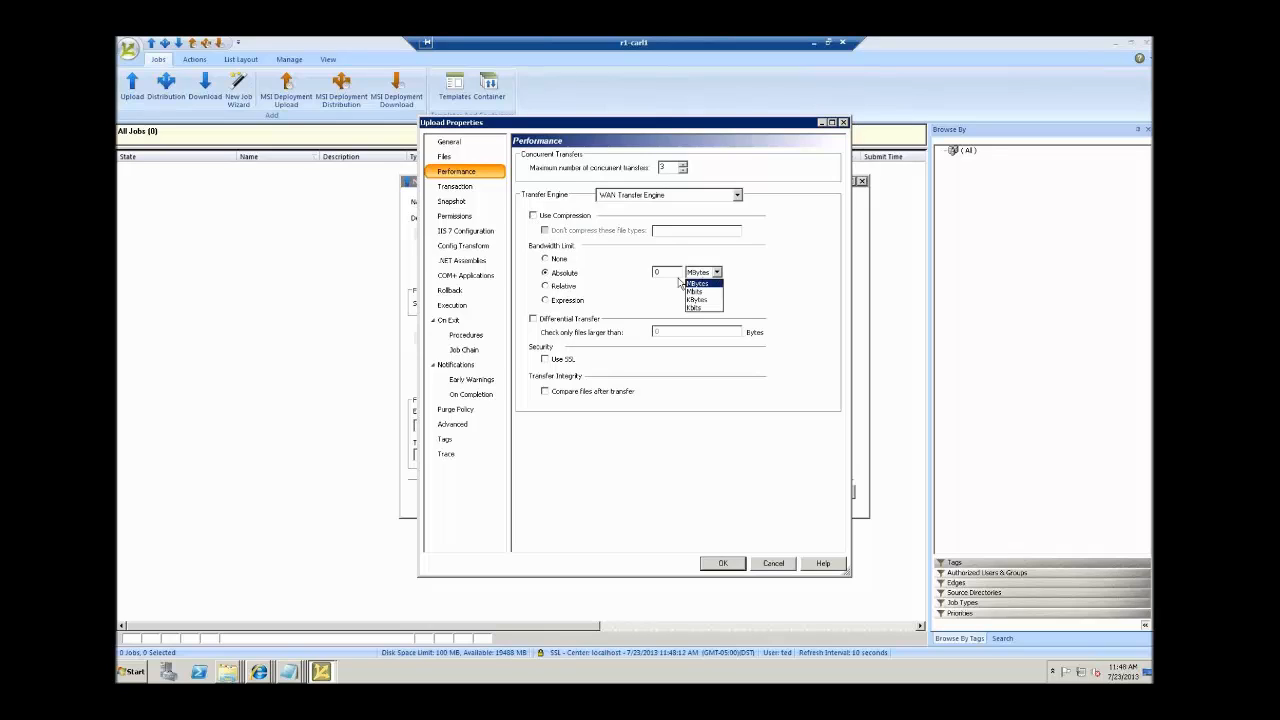
{"action": "left_click", "coordinate": [550, 291]}
{"action": "left_click", "coordinate": [553, 287]}
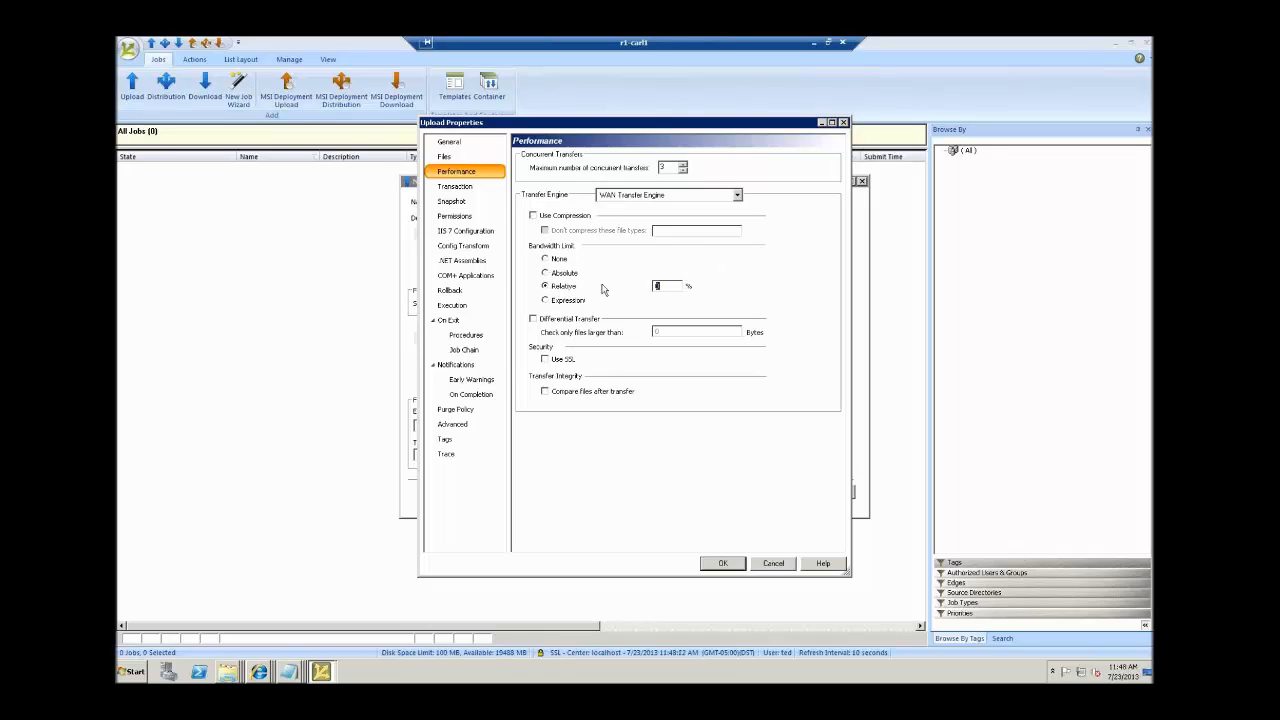
{"action": "type", "text": "33"}
Enter the bandwidth expression '15%; t: 0800-1700, 88%; t: 1701-0759', clear it, and pick Large File Accelerator.
{"action": "left_click", "coordinate": [546, 302]}
{"action": "left_click", "coordinate": [688, 304]}
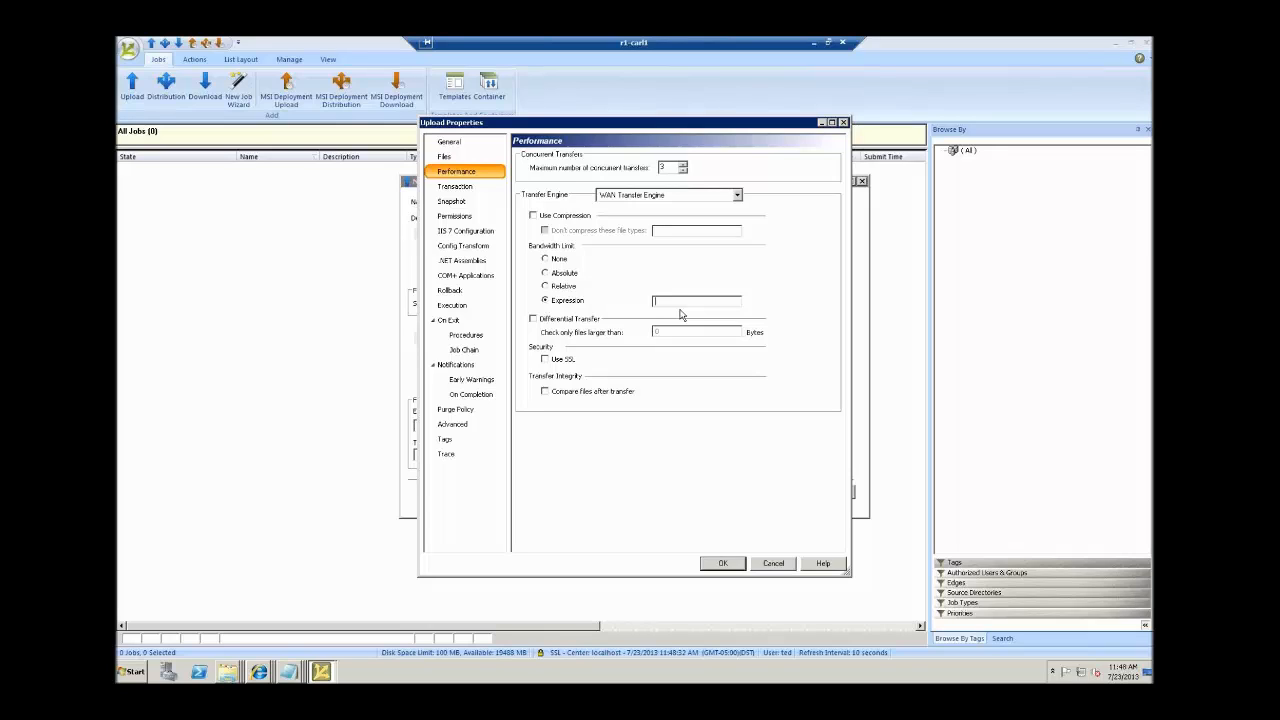
{"action": "type", "text": "1"}
{"action": "type", "text": "5%; t: 0800-1700"}
{"action": "type", "text": ", 88"}
{"action": "type", "text": "%; t: 1701-0"}
{"action": "type", "text": "759"}
{"action": "left_click_drag", "start_coordinate": [690, 303], "coordinate": [559, 313]}
{"action": "left_click_drag", "start_coordinate": [656, 303], "coordinate": [835, 321]}
{"action": "key", "text": "Delete"}
{"action": "left_click", "coordinate": [738, 196]}
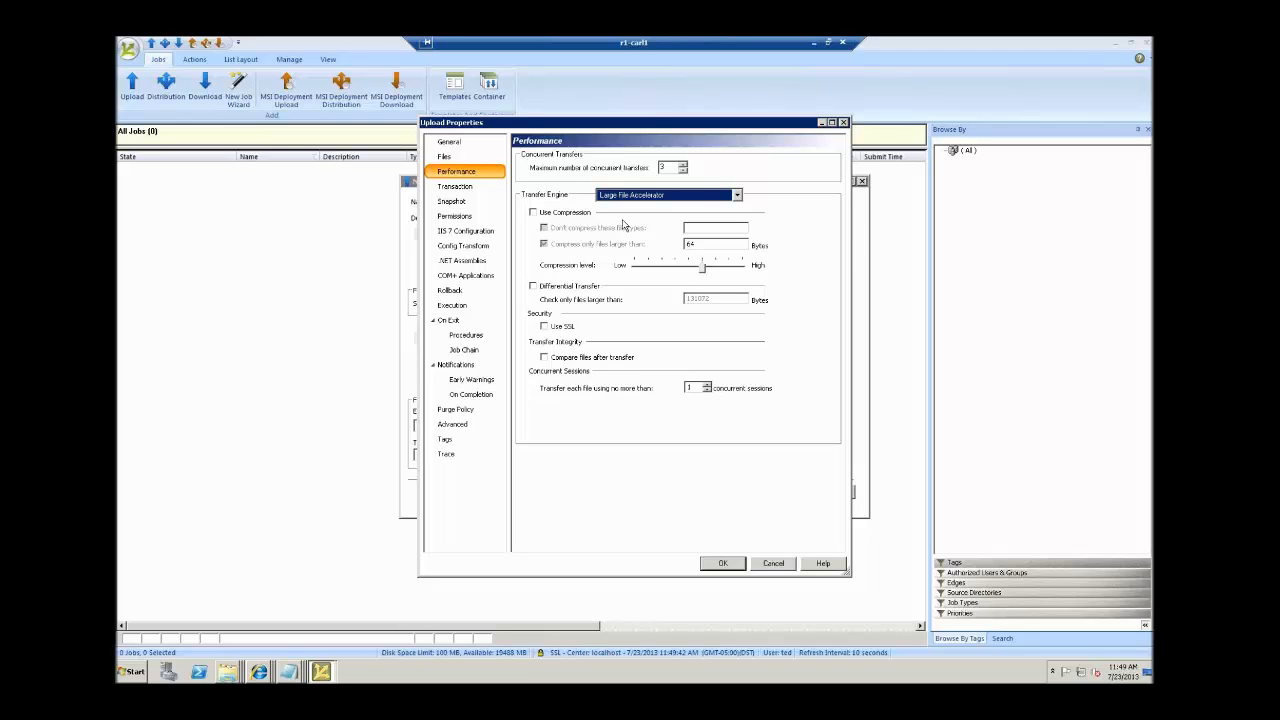
Set concurrent sessions to 10 and save the upload properties.
{"action": "left_click", "coordinate": [670, 167]}
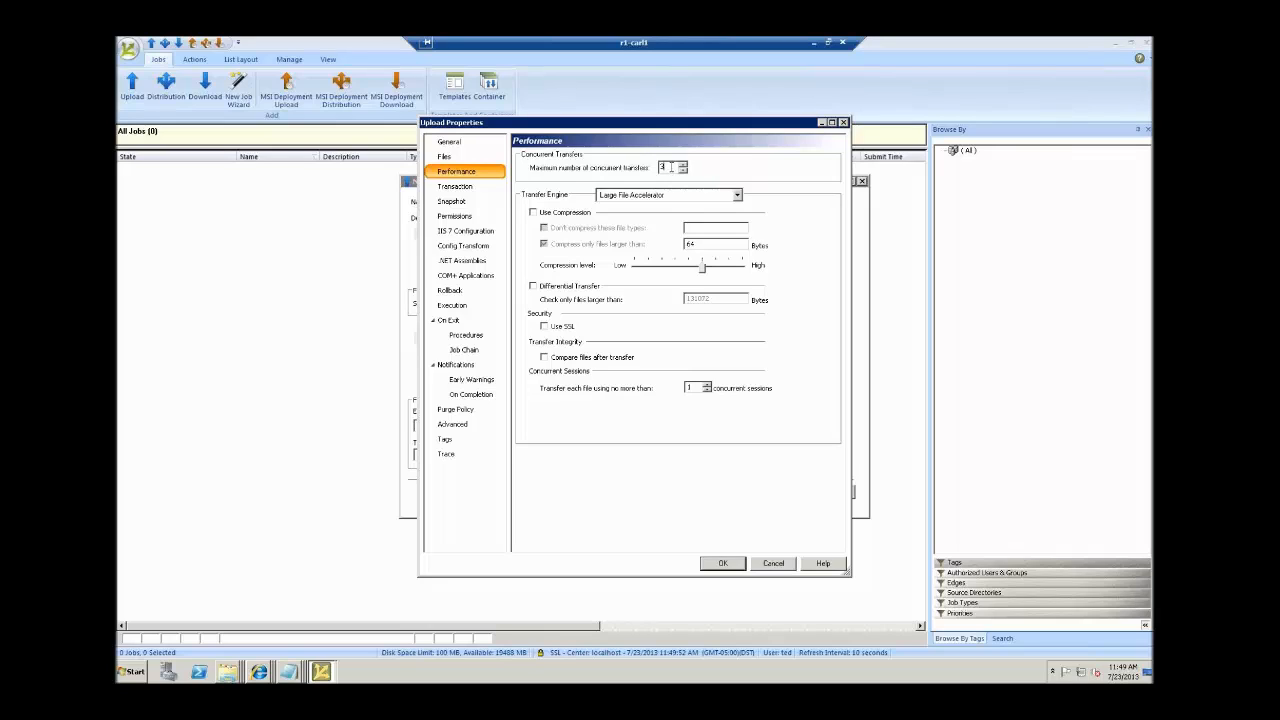
{"action": "double_click", "coordinate": [688, 388]}
{"action": "type", "text": "10"}
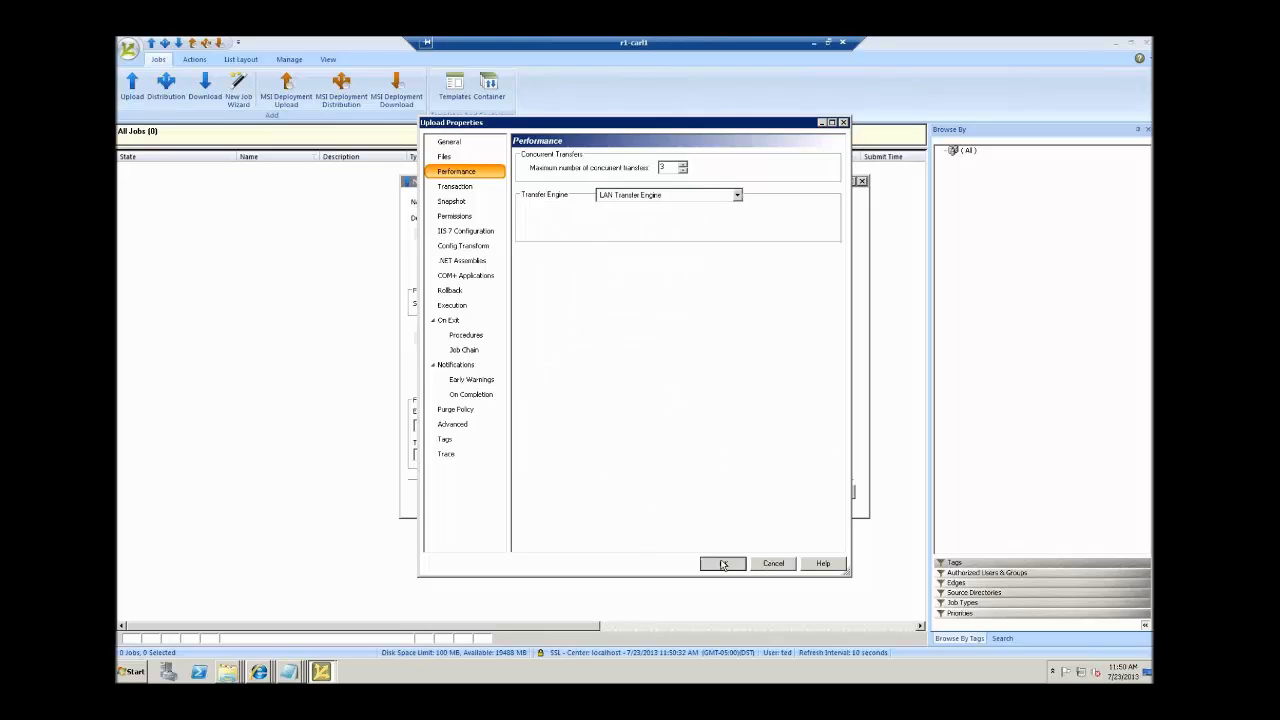
{"action": "left_click", "coordinate": [722, 563]}
Reopen Upload Properties, browse the IIS 7, .NET, COM+ and Config Transform pages, then reach On Completion.
{"action": "left_click", "coordinate": [823, 212]}
{"action": "left_click", "coordinate": [468, 238]}
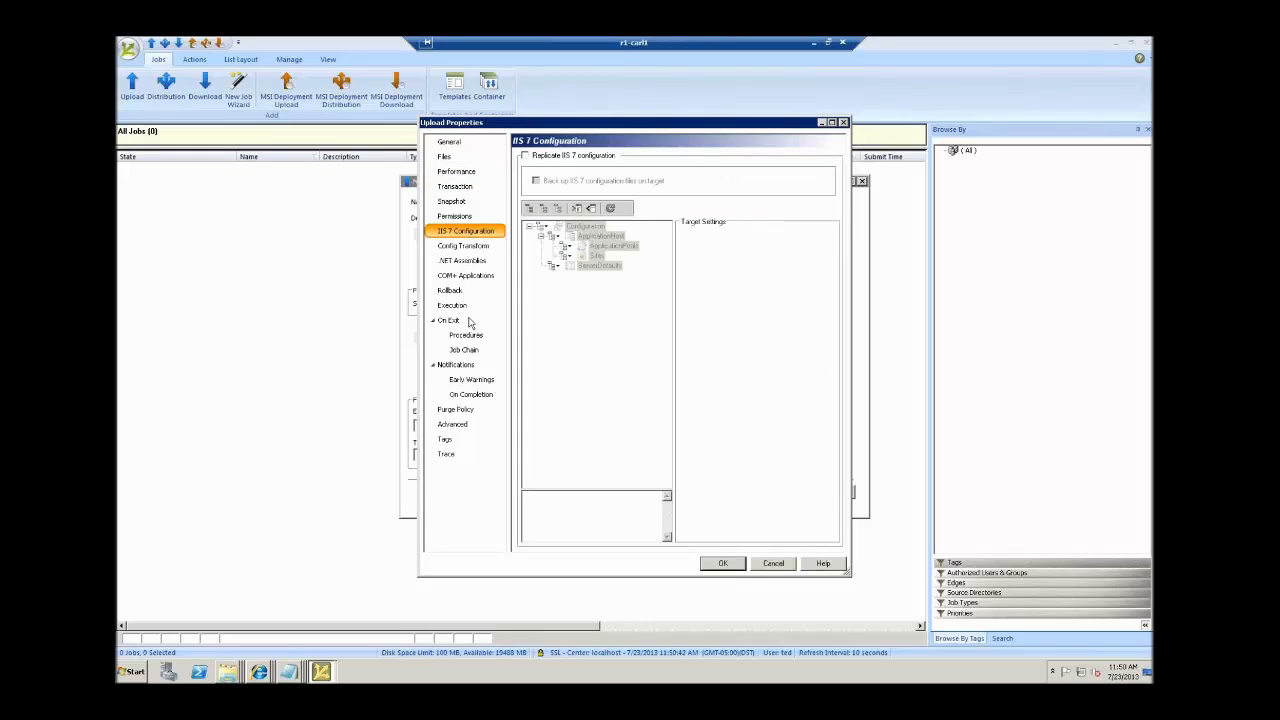
{"action": "left_click", "coordinate": [472, 262]}
{"action": "left_click", "coordinate": [465, 278]}
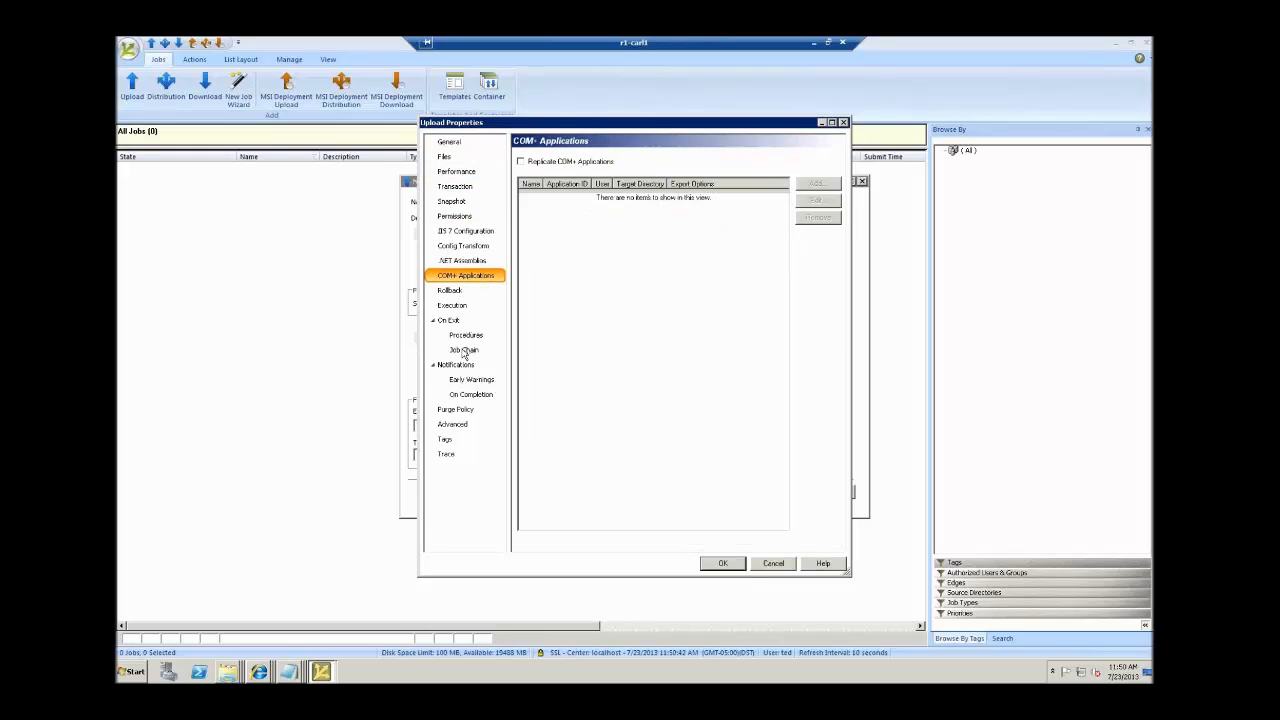
{"action": "left_click", "coordinate": [472, 249]}
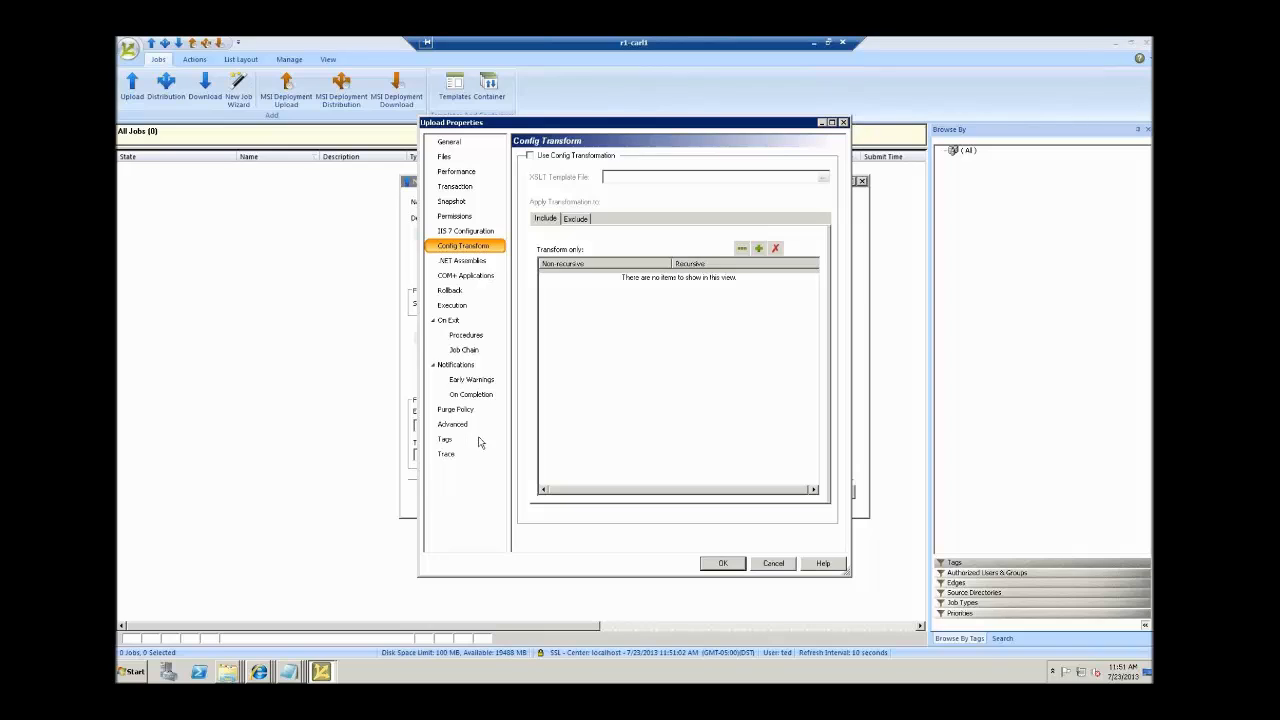
{"action": "left_click", "coordinate": [485, 381]}
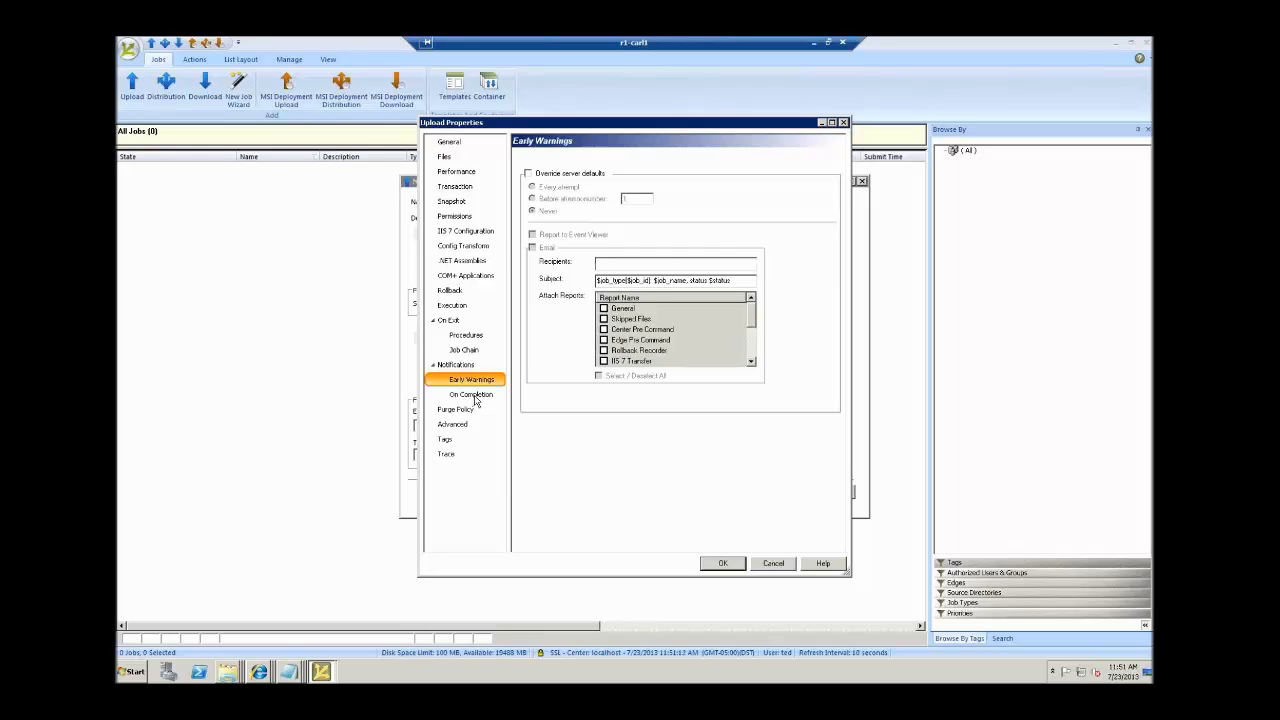
{"action": "left_click", "coordinate": [476, 396]}
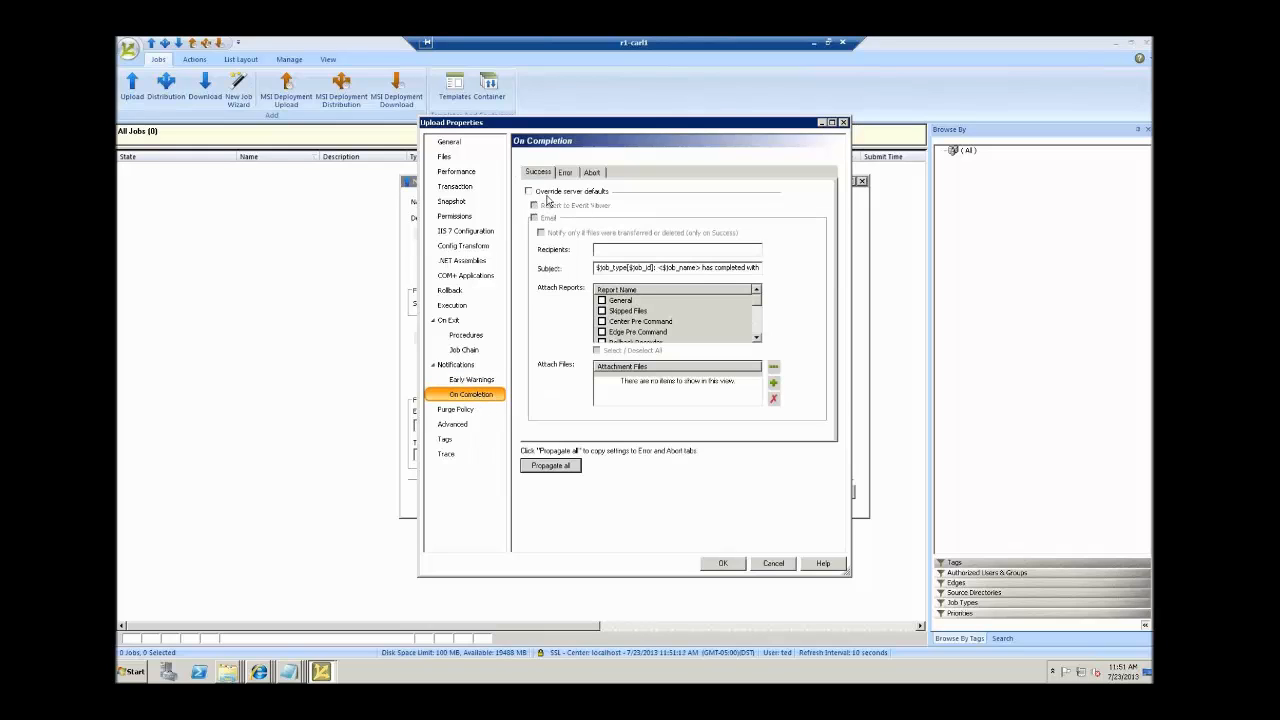
On Success, override server defaults and e-mail the site owner's address with General and Transfer reports.
{"action": "left_click", "coordinate": [529, 191]}
{"action": "left_click", "coordinate": [534, 219]}
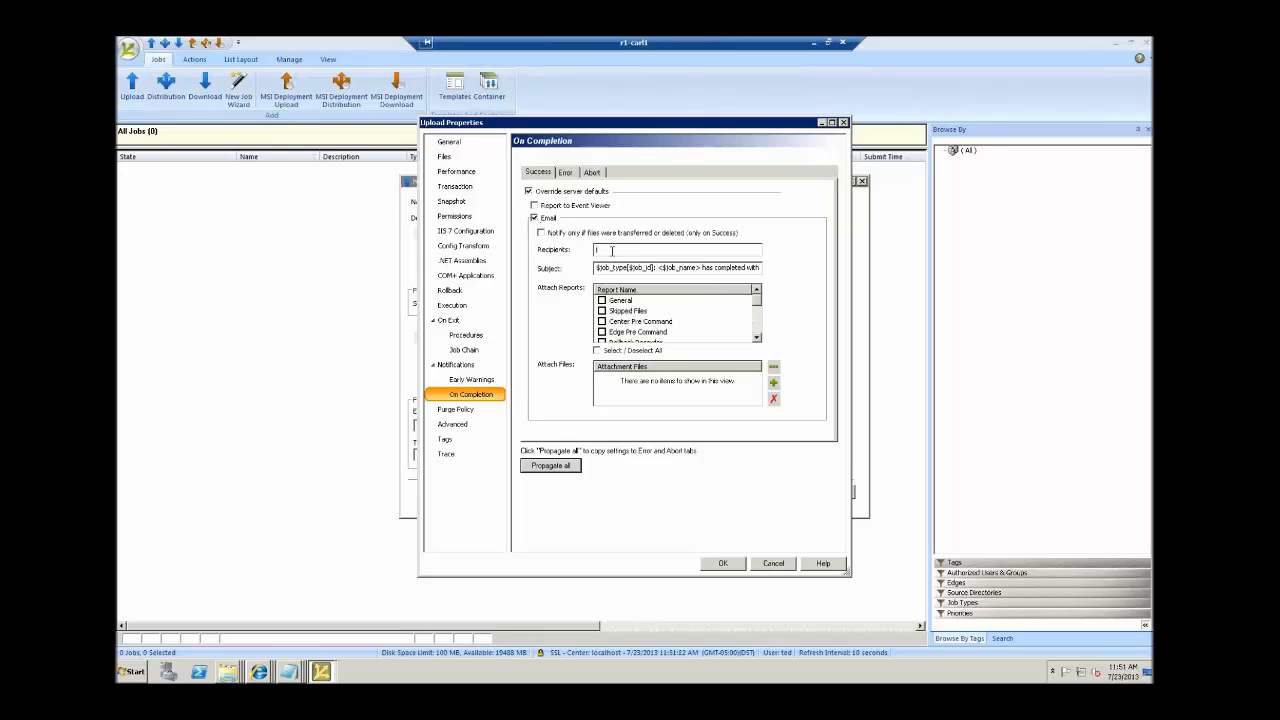
{"action": "left_click", "coordinate": [602, 300]}
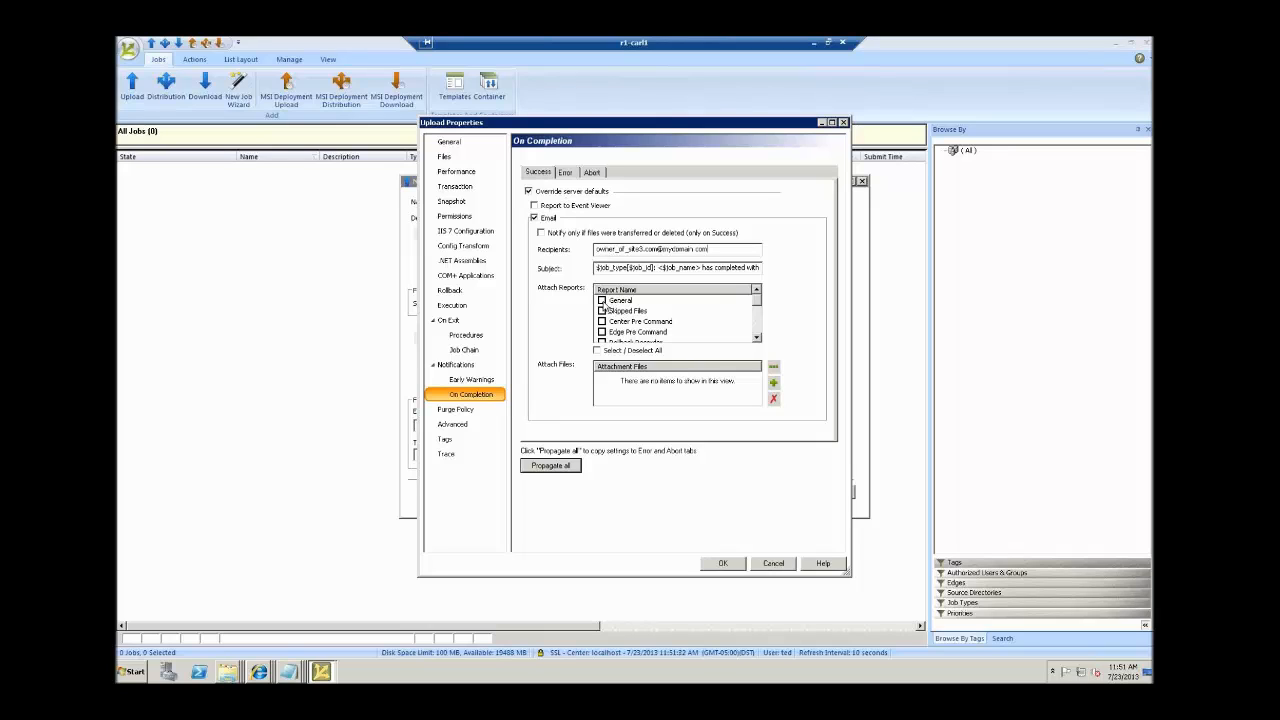
{"action": "left_click", "coordinate": [757, 340]}
{"action": "left_click", "coordinate": [757, 340]}
{"action": "left_click", "coordinate": [757, 340]}
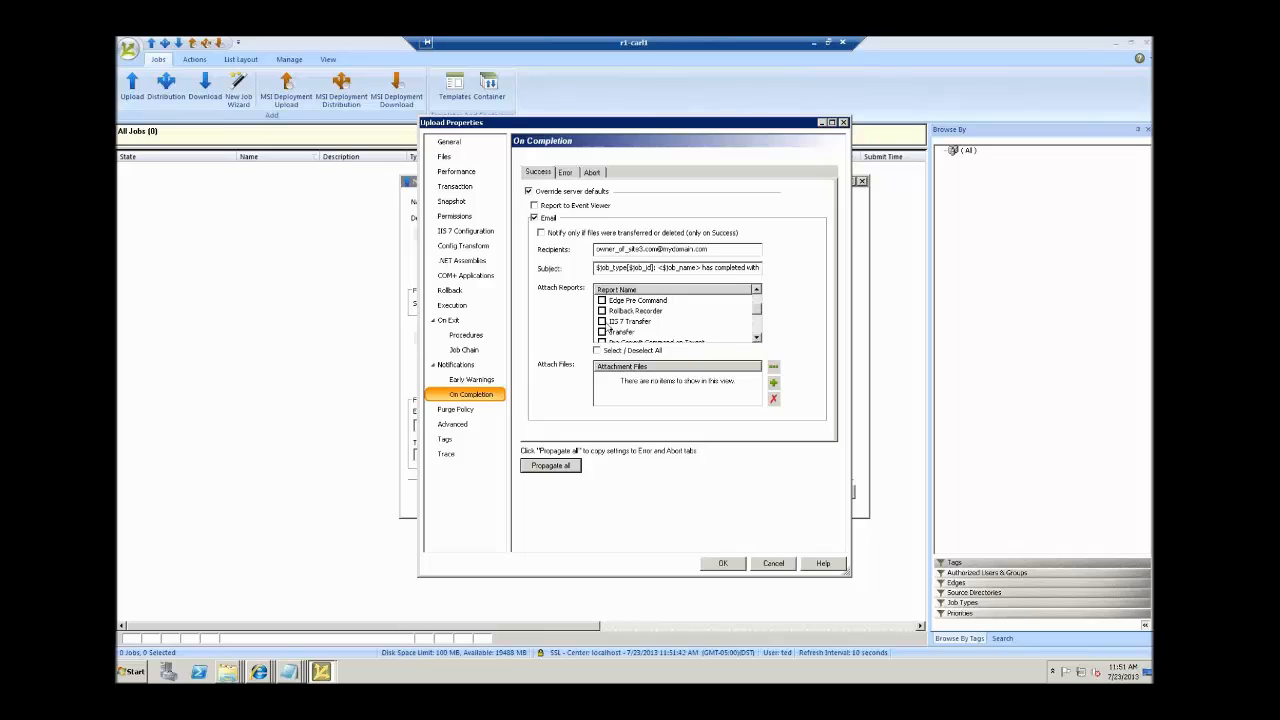
{"action": "left_click", "coordinate": [602, 331]}
On Error, override defaults, log to Event Viewer, and e-mail the pasted operations address the General report.
{"action": "left_click", "coordinate": [566, 173]}
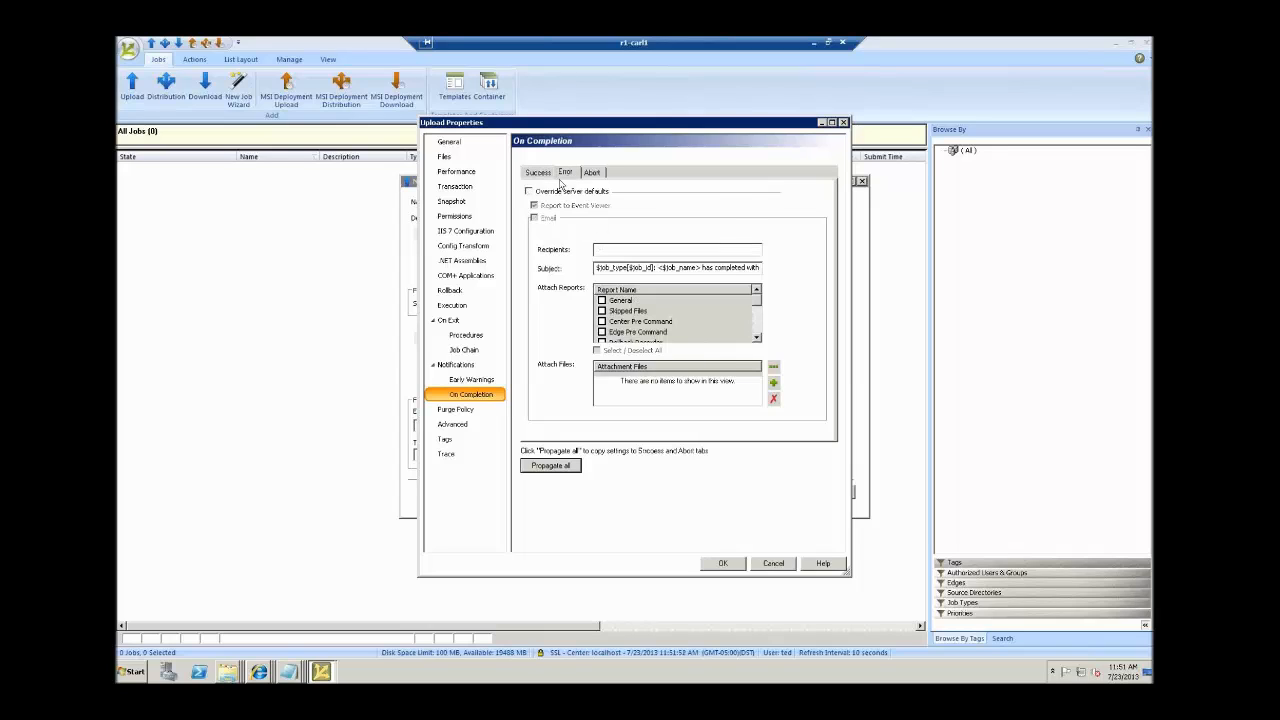
{"action": "left_click", "coordinate": [534, 205]}
{"action": "left_click", "coordinate": [534, 218]}
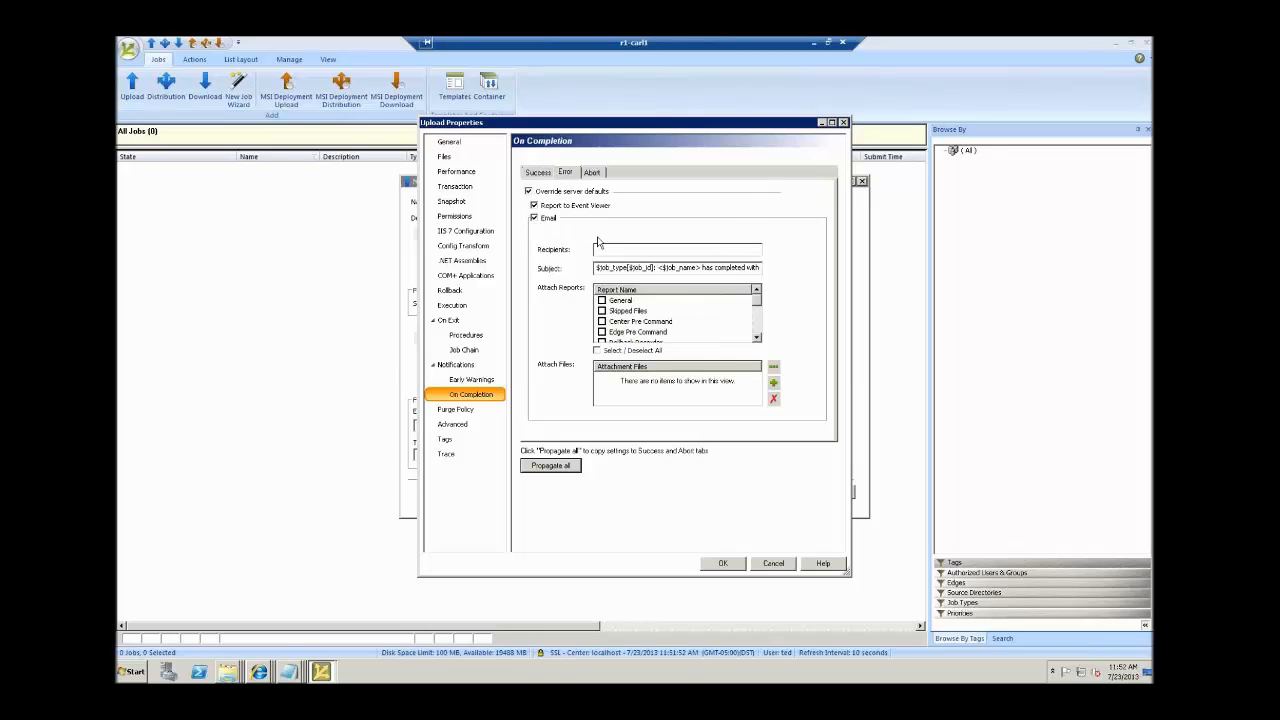
{"action": "left_click", "coordinate": [600, 249]}
{"action": "key", "text": "ctrl+v"}
{"action": "left_click", "coordinate": [602, 300]}
{"action": "left_click", "coordinate": [447, 441]}
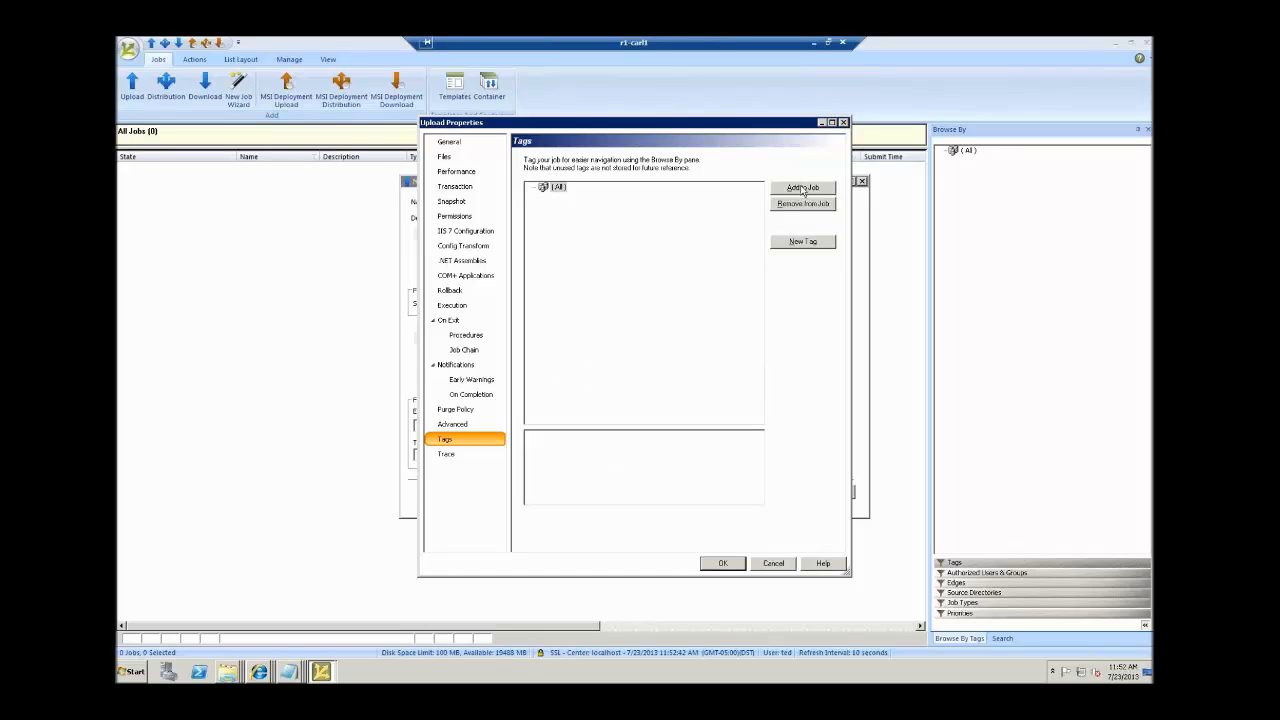
Add a websites tag with a nested site3.com sub-tag and save the job properties.
{"action": "left_click", "coordinate": [803, 242]}
{"action": "type", "text": "websites"}
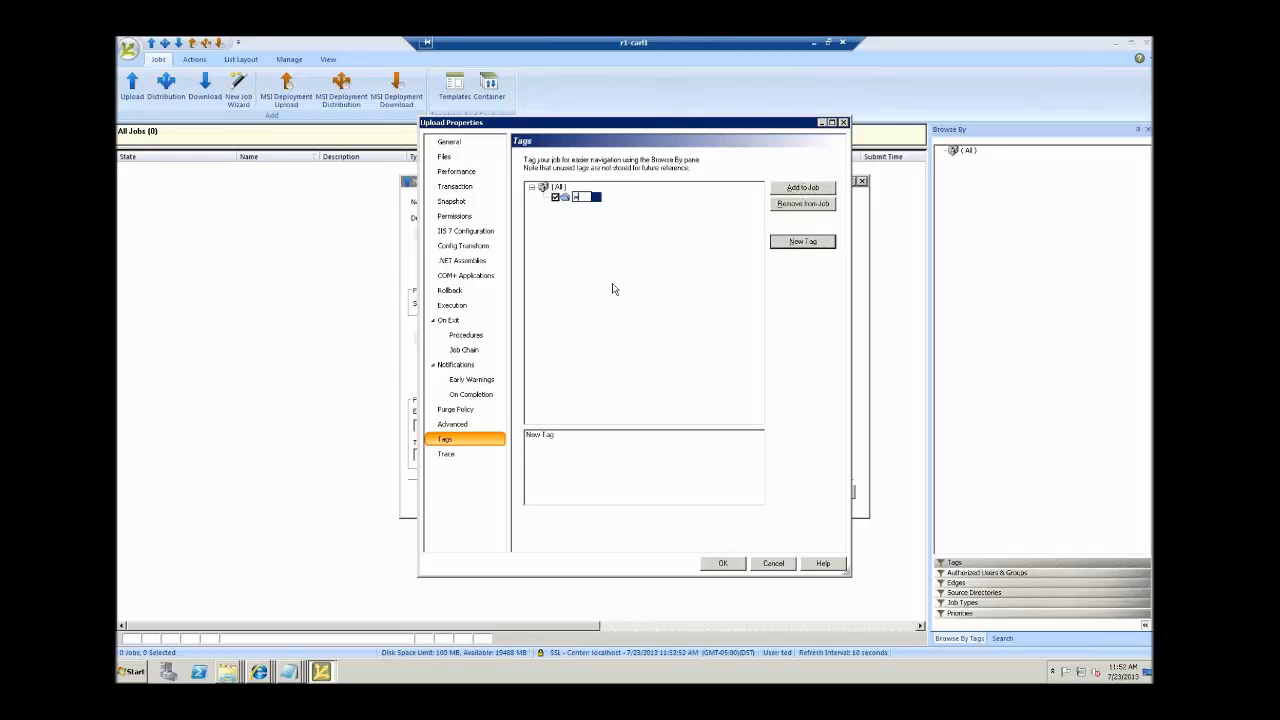
{"action": "key", "text": "Return"}
{"action": "left_click", "coordinate": [801, 242]}
{"action": "type", "text": "site3.com"}
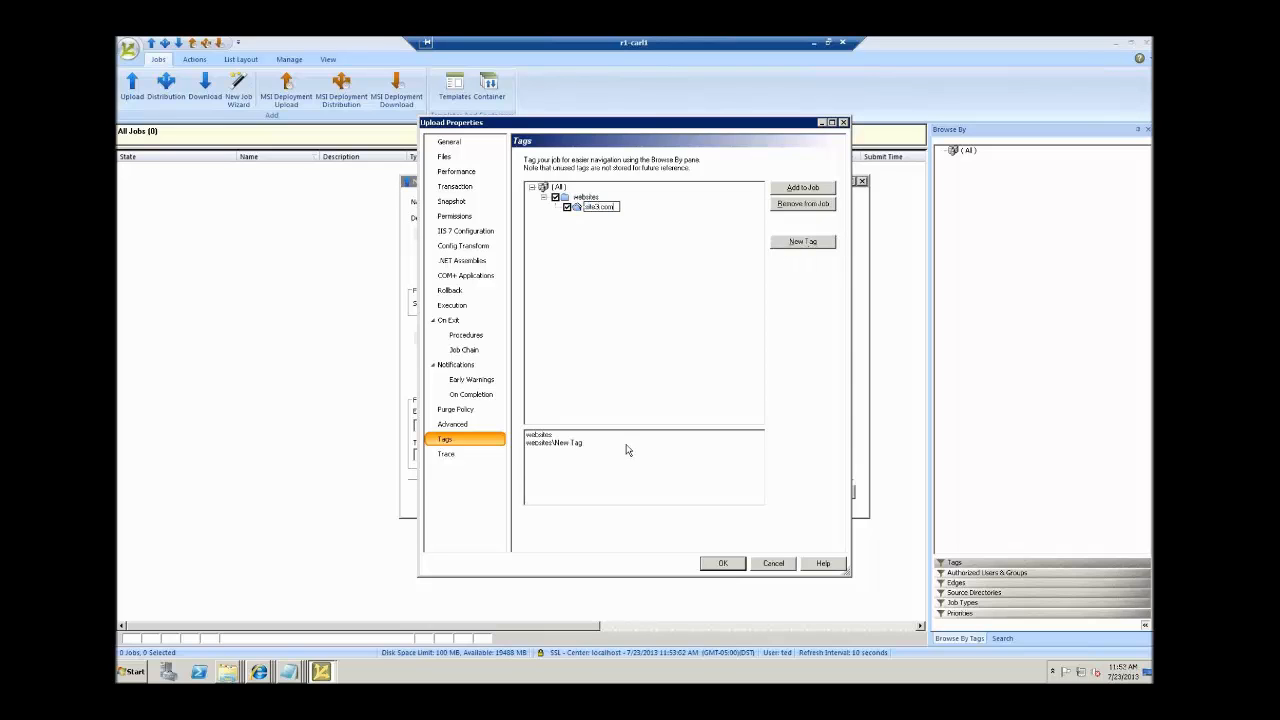
{"action": "left_click", "coordinate": [702, 558]}
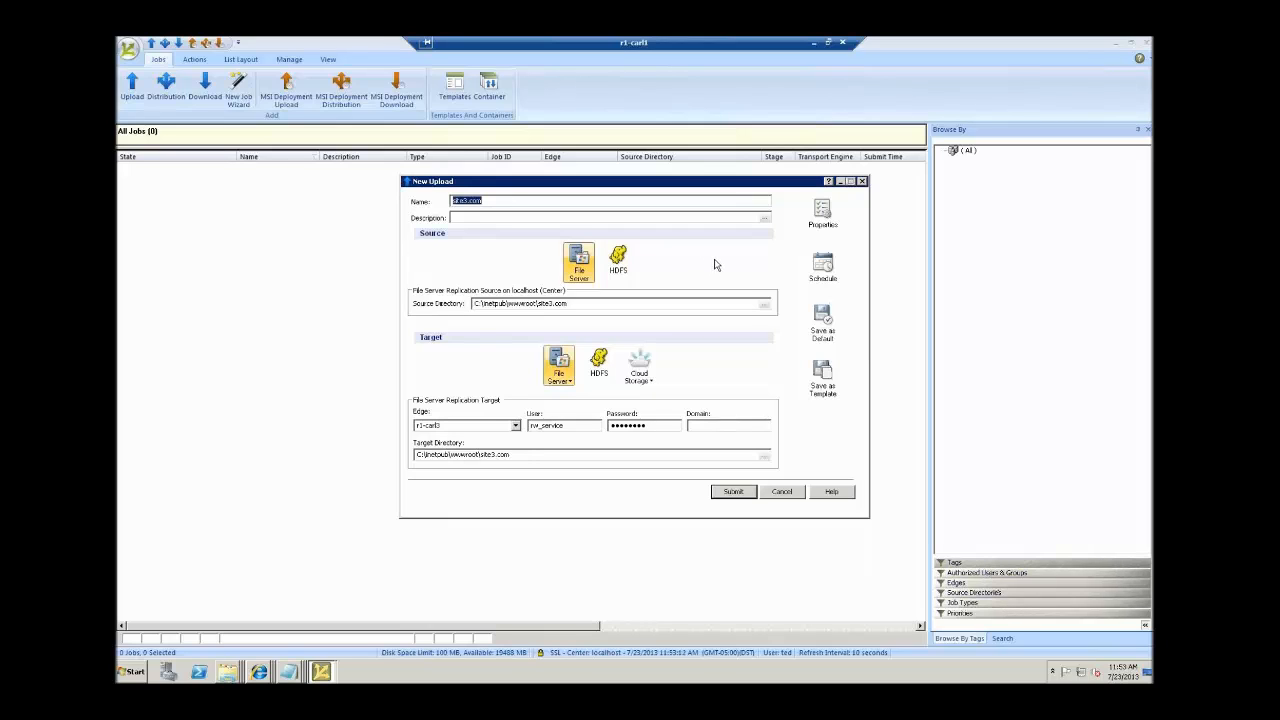
Try Run Once, then a daily schedule with start times 11:53 and 13:53.
{"action": "left_click", "coordinate": [823, 268]}
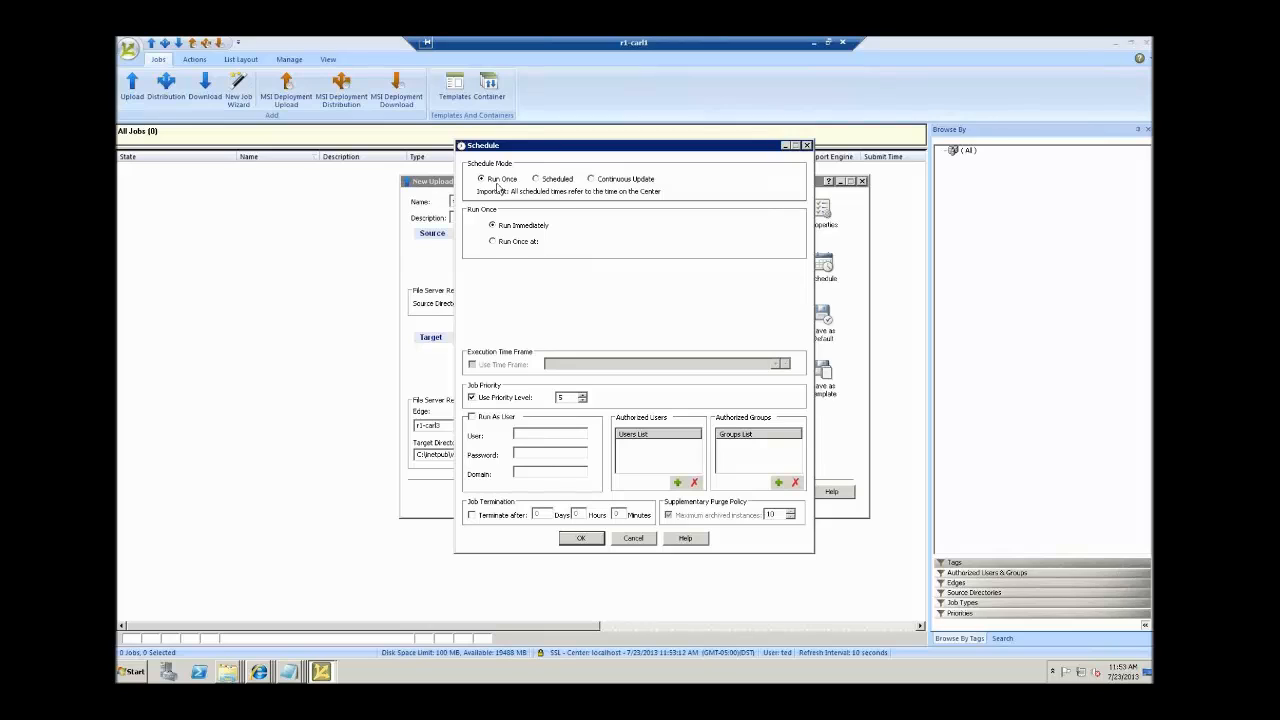
{"action": "left_click", "coordinate": [493, 242]}
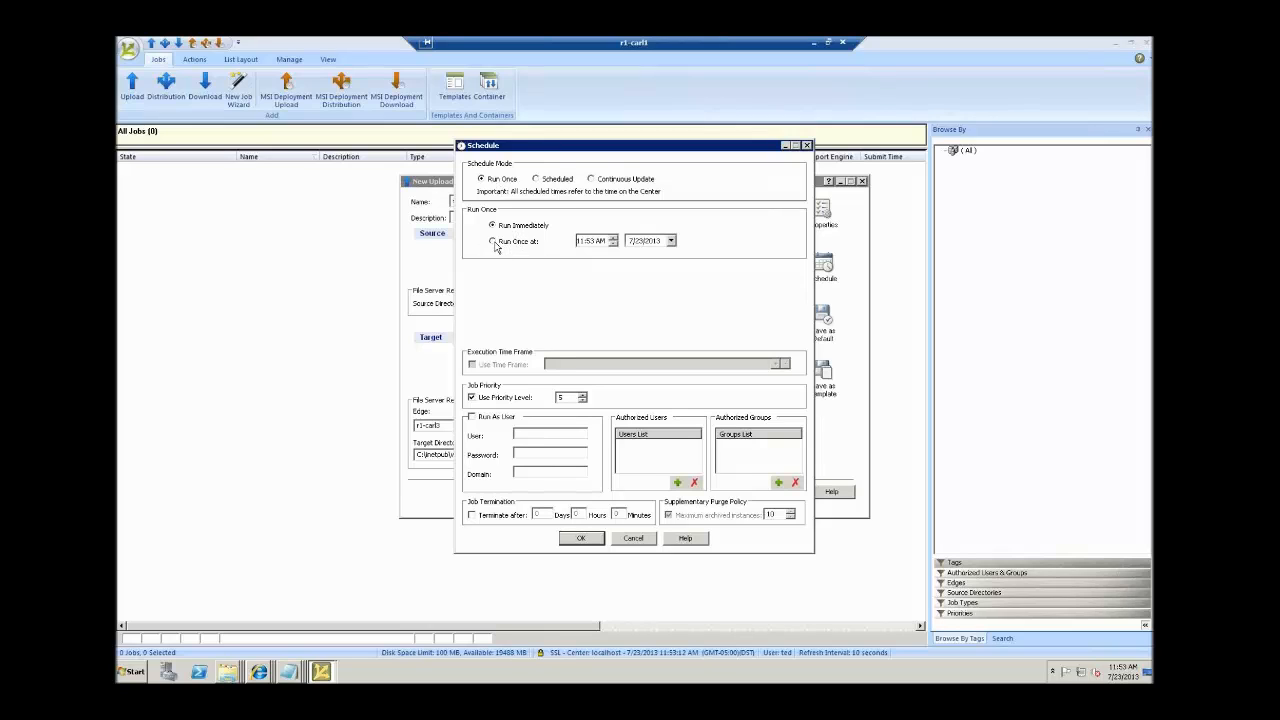
{"action": "left_click", "coordinate": [493, 242]}
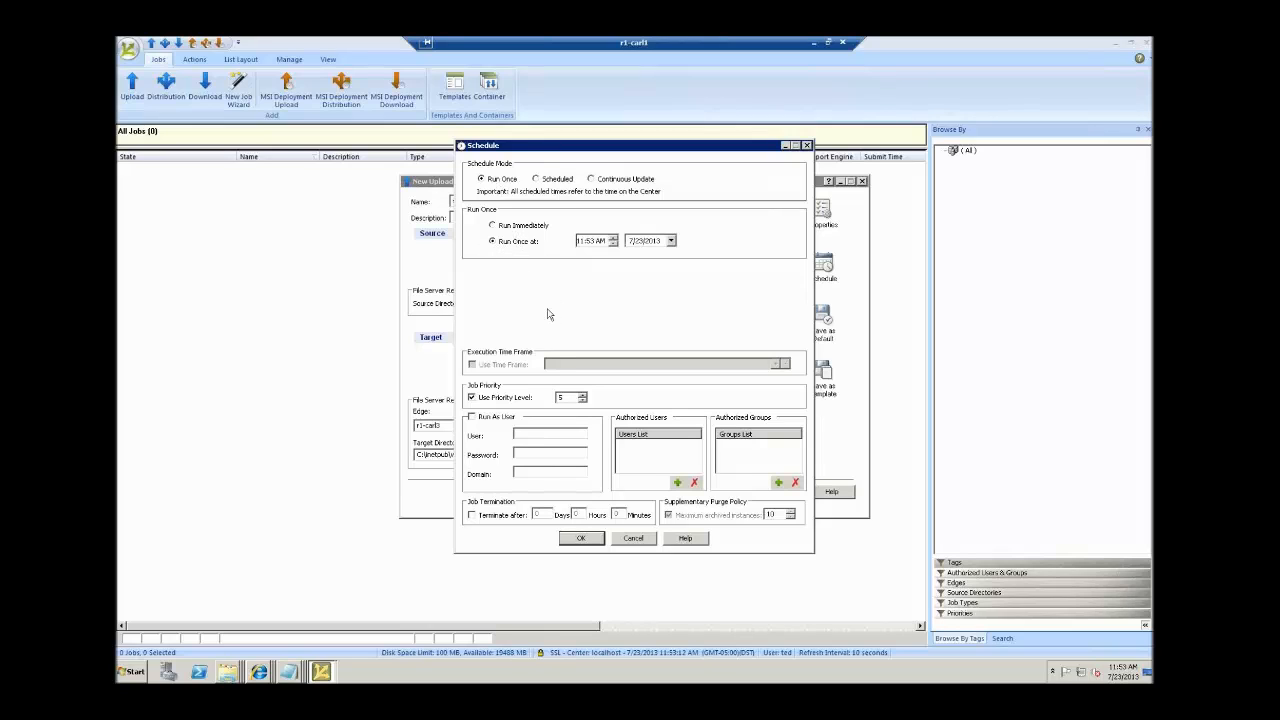
{"action": "left_click", "coordinate": [537, 181]}
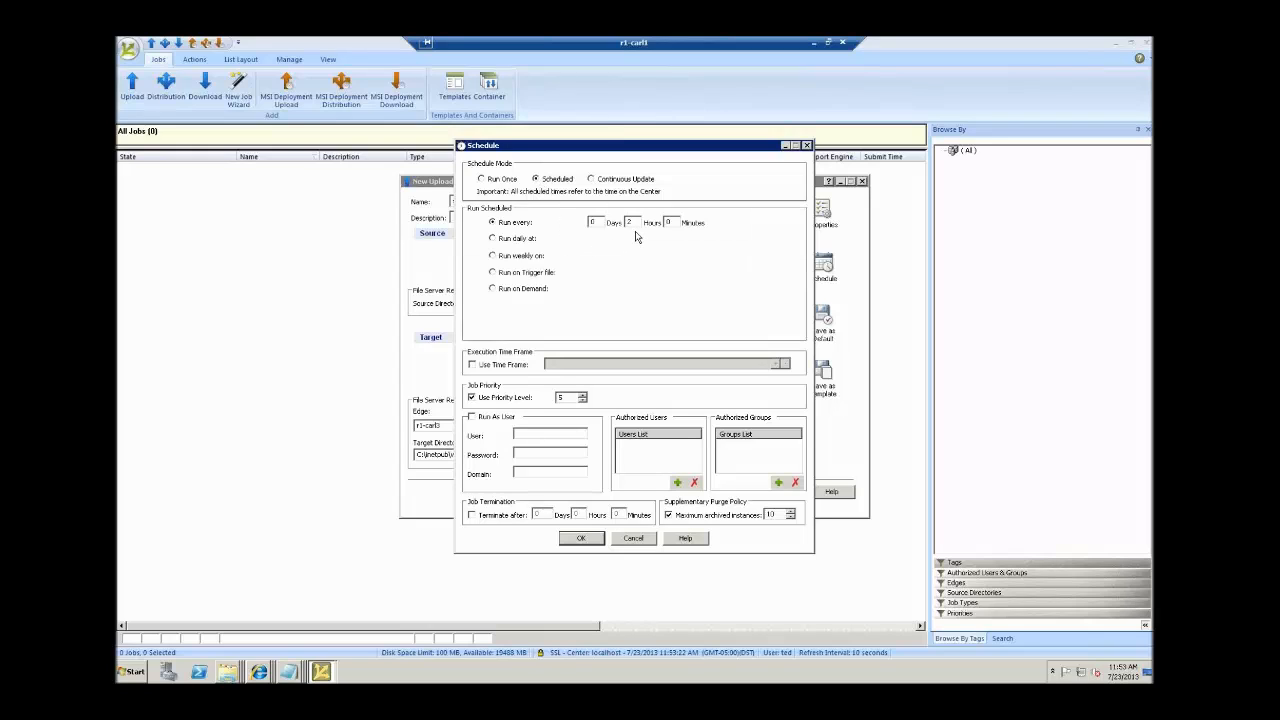
{"action": "left_click", "coordinate": [492, 238]}
{"action": "left_click", "coordinate": [656, 256]}
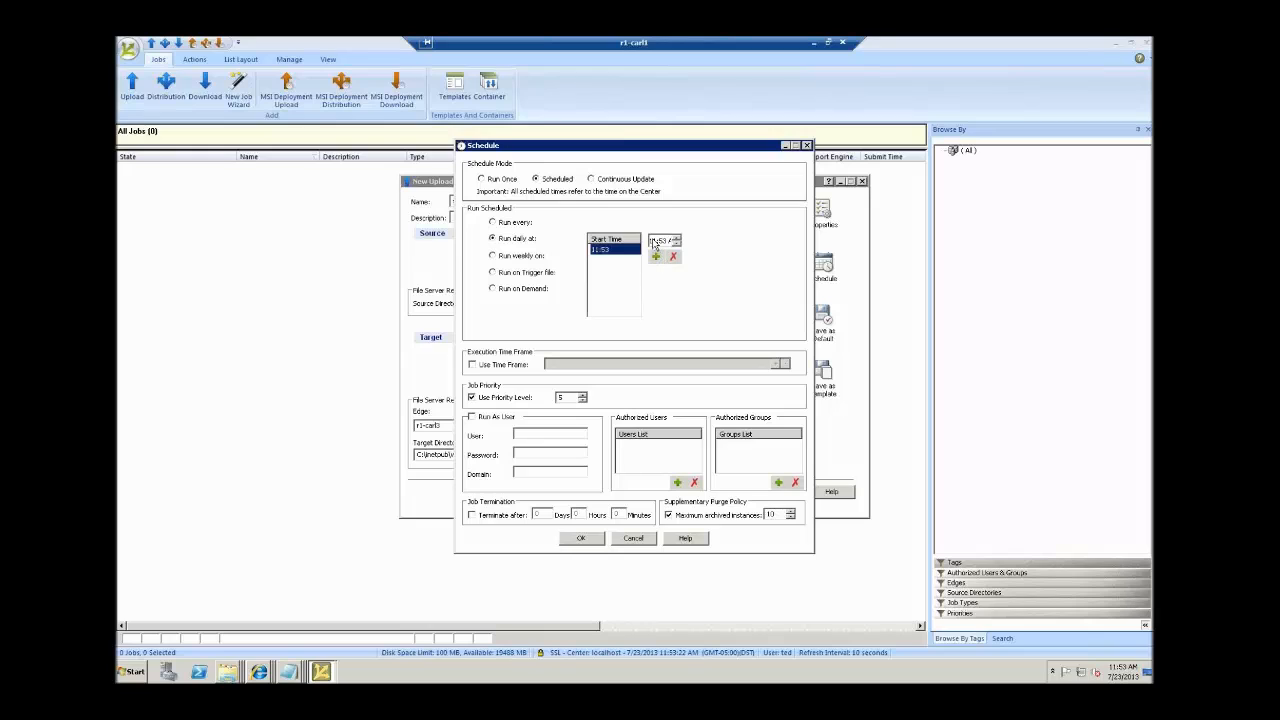
{"action": "left_click", "coordinate": [653, 241]}
{"action": "left_click", "coordinate": [677, 238]}
{"action": "left_click", "coordinate": [677, 238]}
{"action": "left_click", "coordinate": [656, 257]}
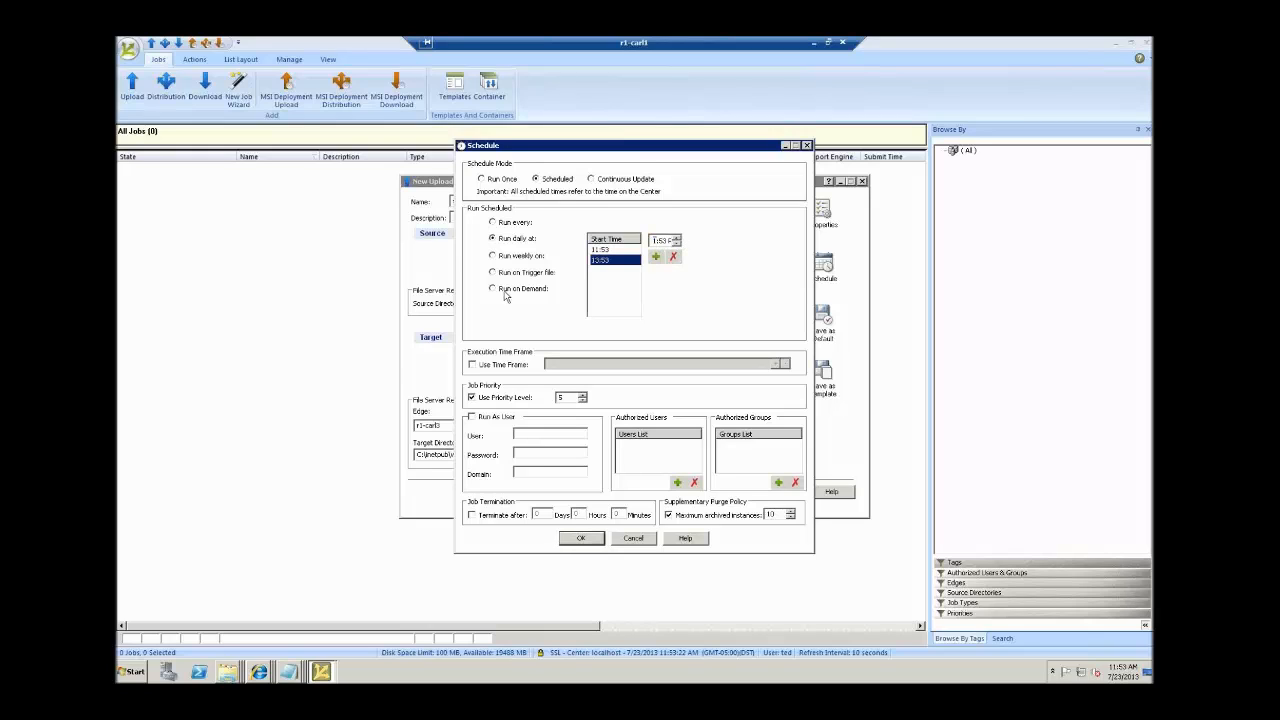
Review weekly, trigger-file and Continuous Update options, then choose Scheduled > Run on Demand.
{"action": "left_click", "coordinate": [493, 255]}
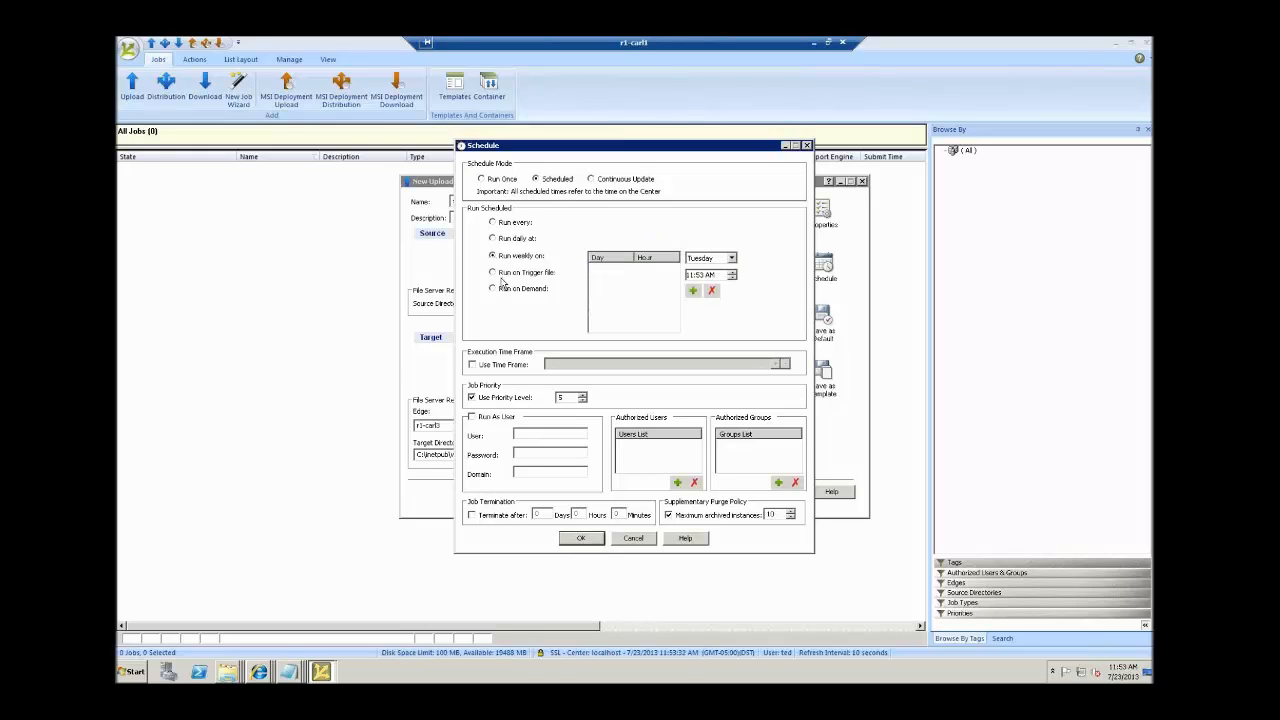
{"action": "left_click", "coordinate": [492, 272]}
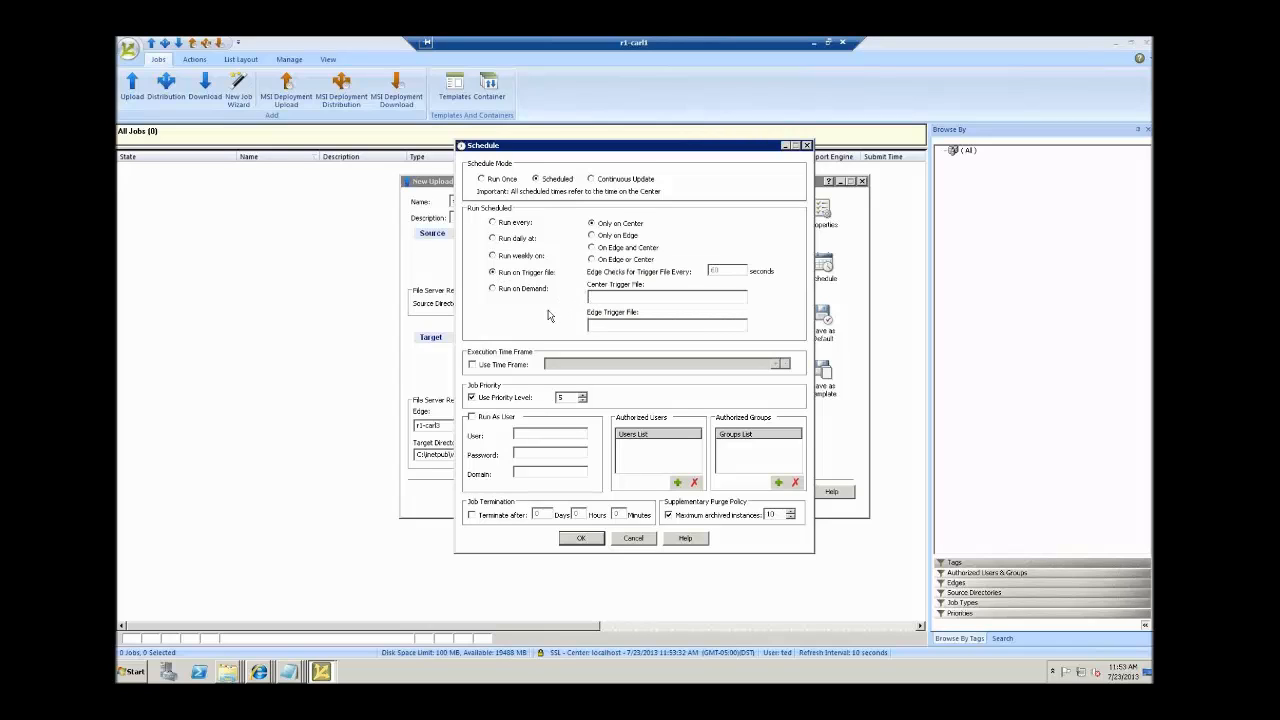
{"action": "left_click", "coordinate": [591, 180]}
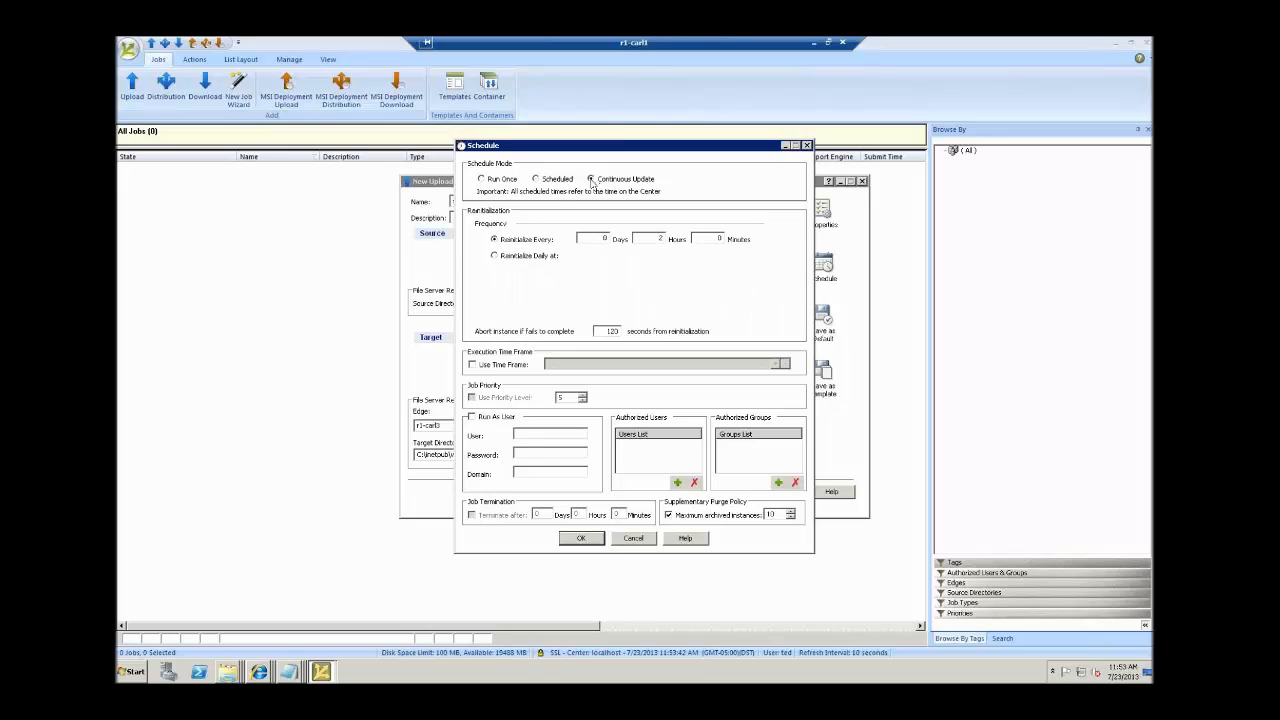
{"action": "left_click", "coordinate": [536, 179]}
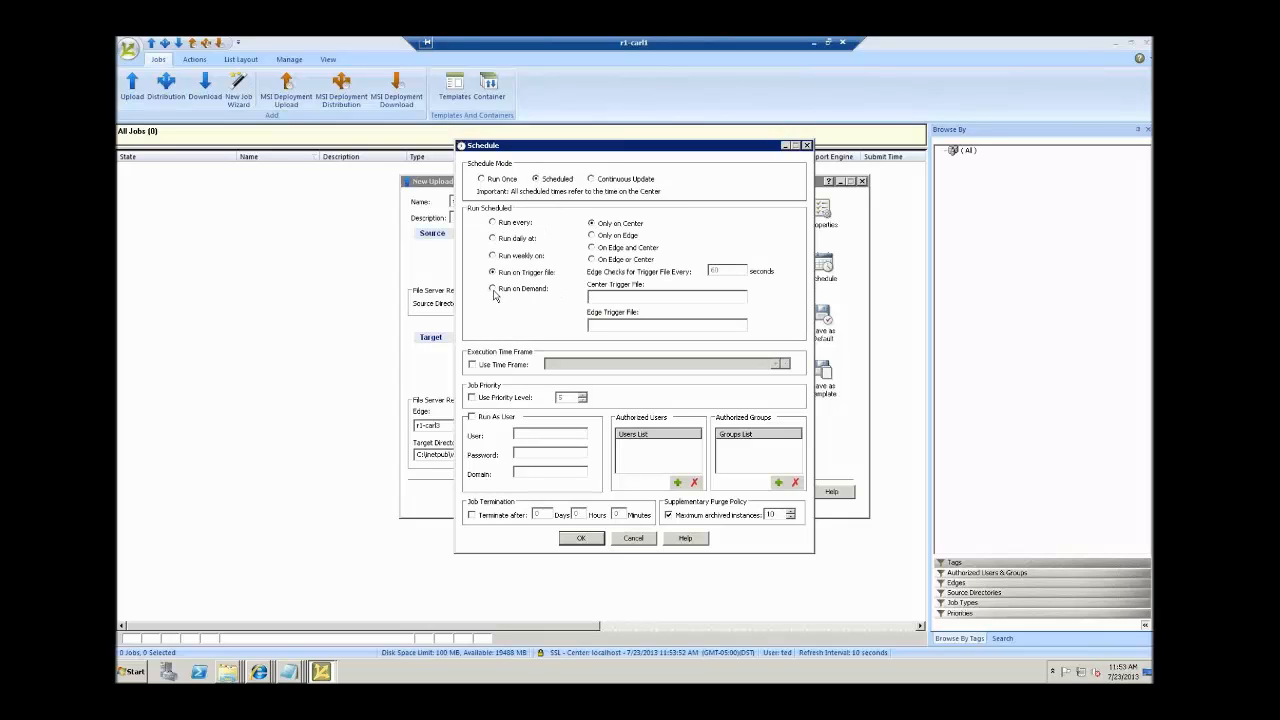
{"action": "left_click", "coordinate": [494, 289]}
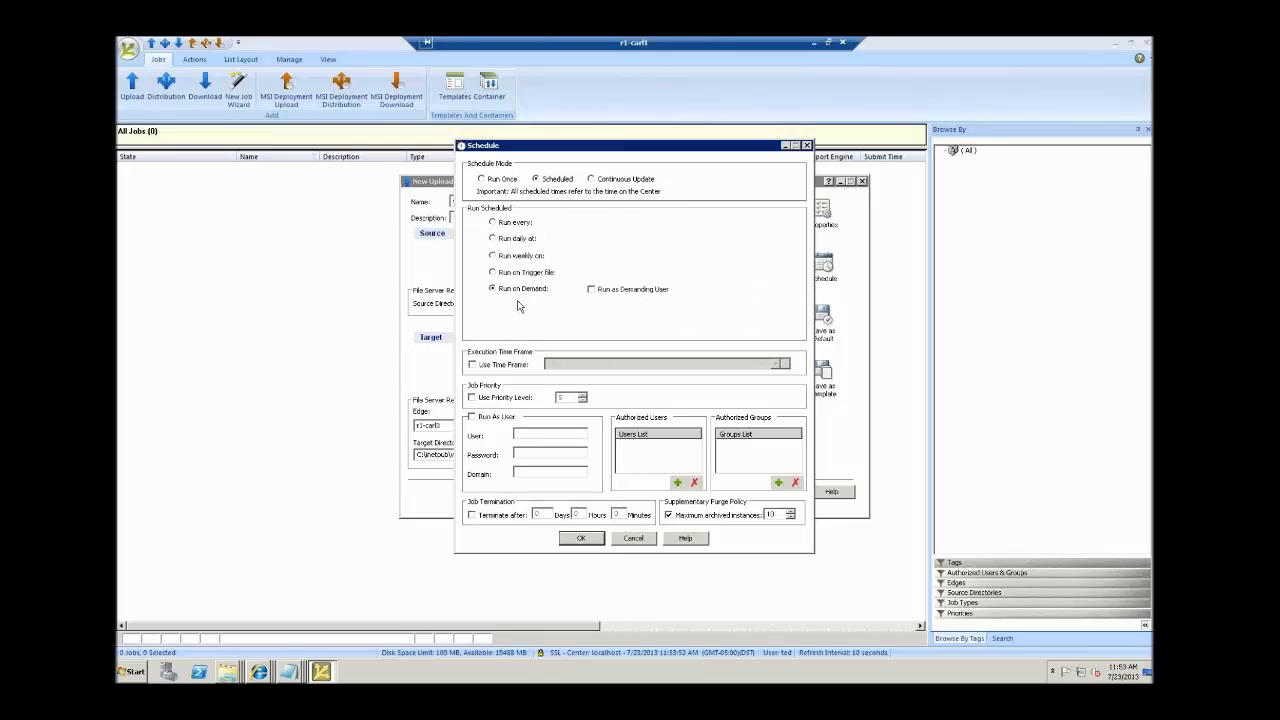
Add two authorized user accounts and the attunity\developers group, then confirm the schedule.
{"action": "left_click", "coordinate": [677, 484]}
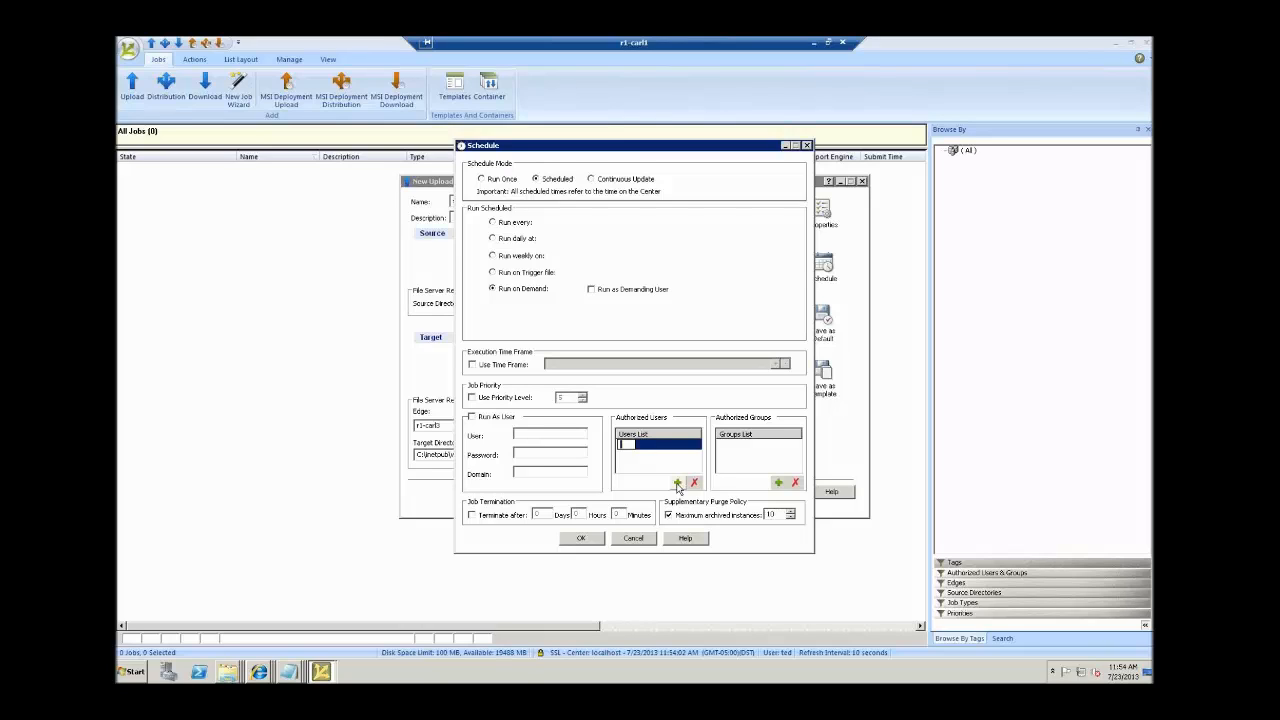
{"action": "type", "text": "attunity\\eric"}
{"action": "left_click", "coordinate": [677, 484]}
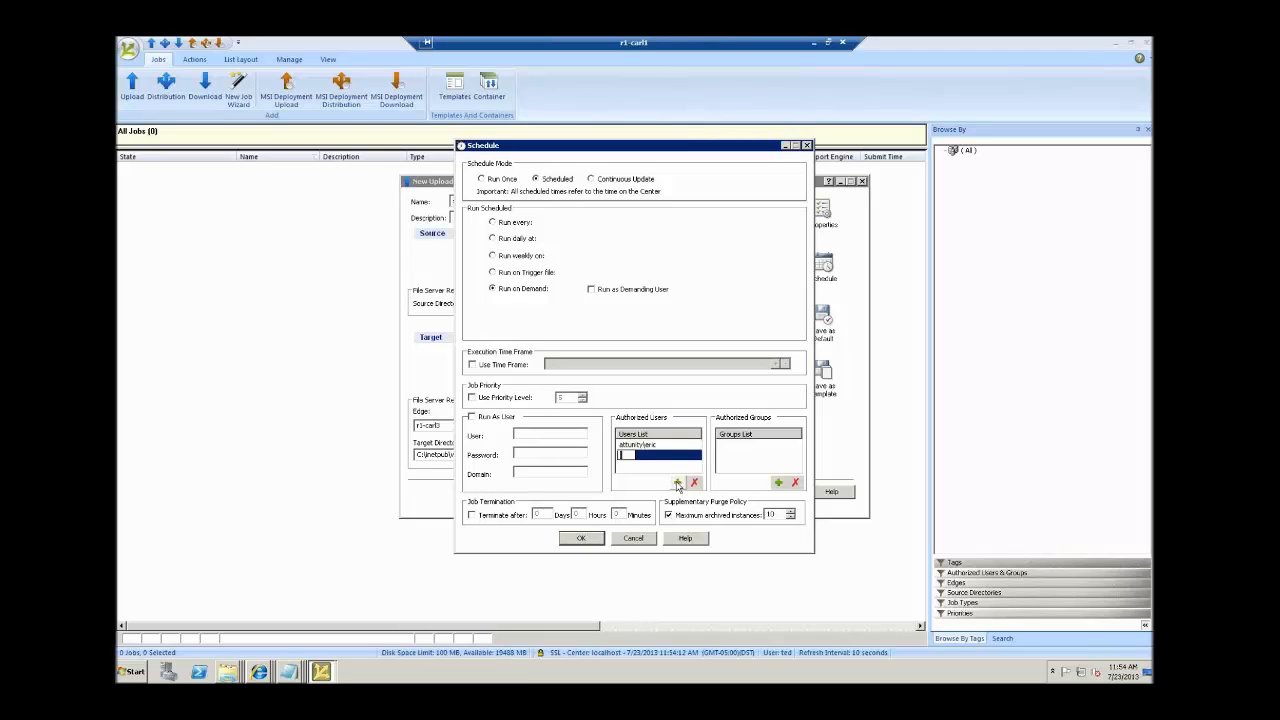
{"action": "type", "text": "eric"}
{"action": "left_click", "coordinate": [736, 444]}
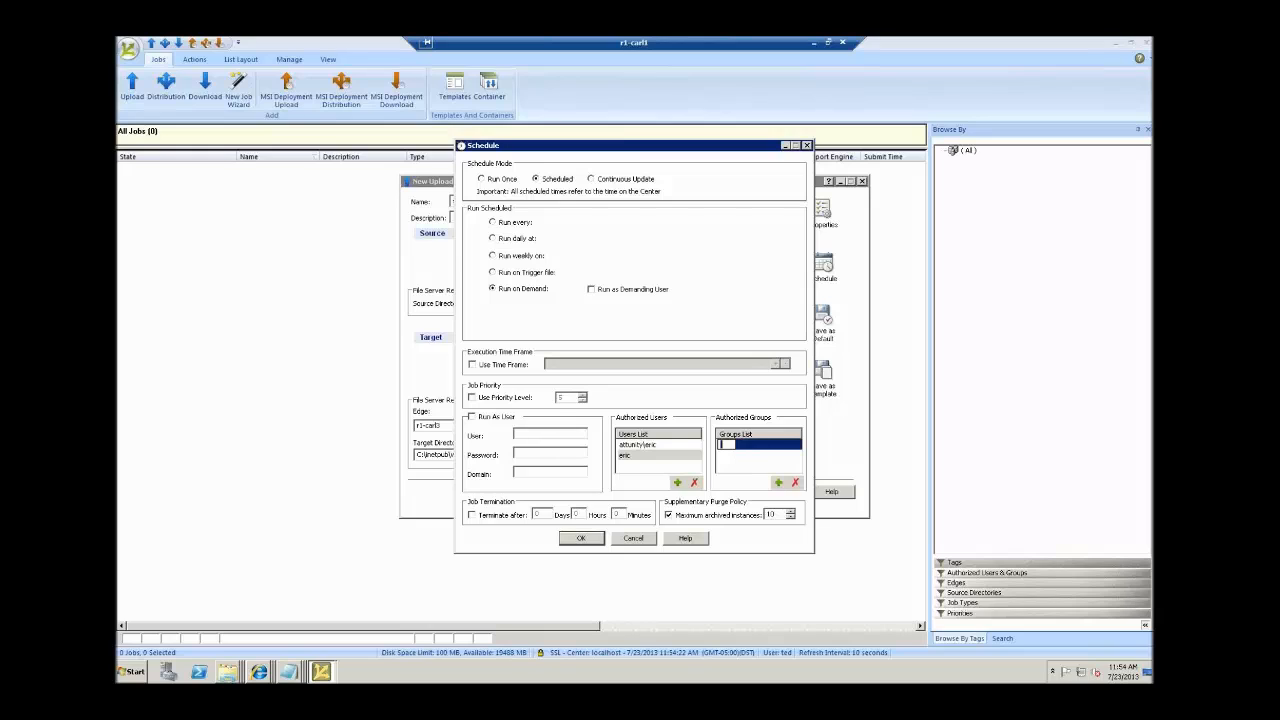
{"action": "type", "text": "attunity\\developers"}
{"action": "left_click", "coordinate": [580, 538]}
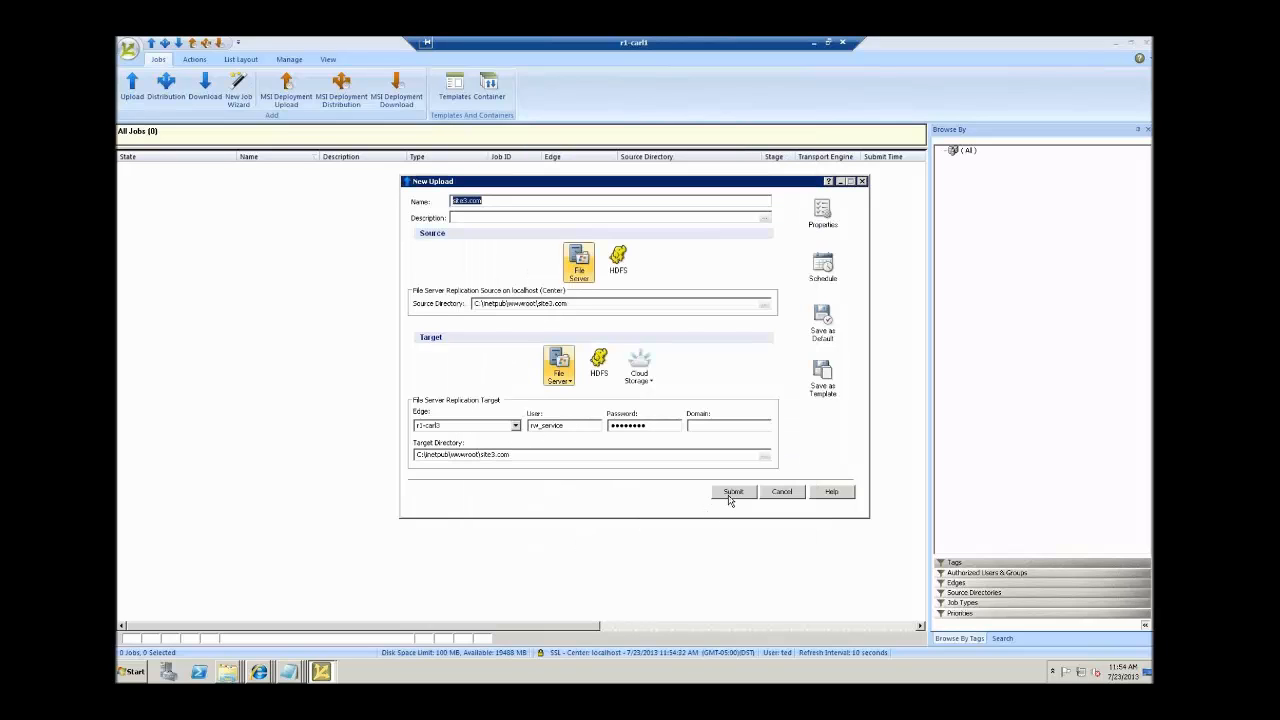
Submit the site3.com upload job, resize the job columns, and return to Browse By Tags.
{"action": "left_click", "coordinate": [731, 492]}
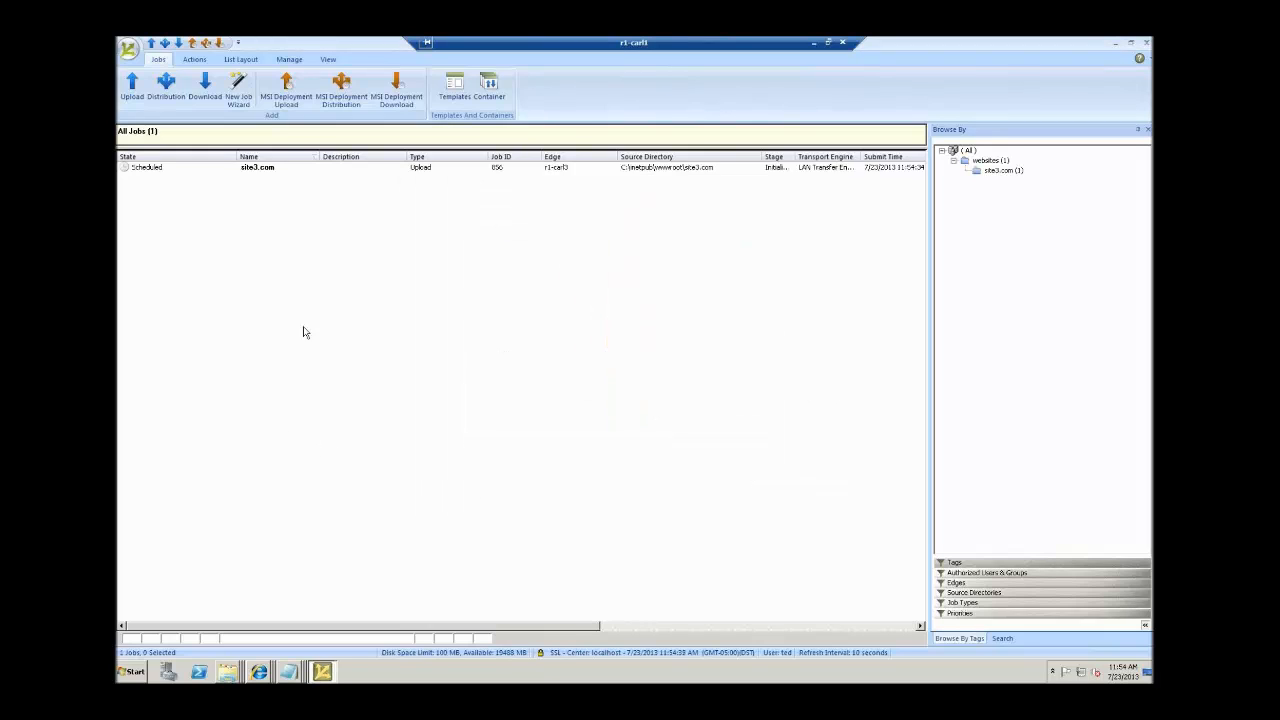
{"action": "left_click_drag", "start_coordinate": [327, 627], "coordinate": [435, 627]}
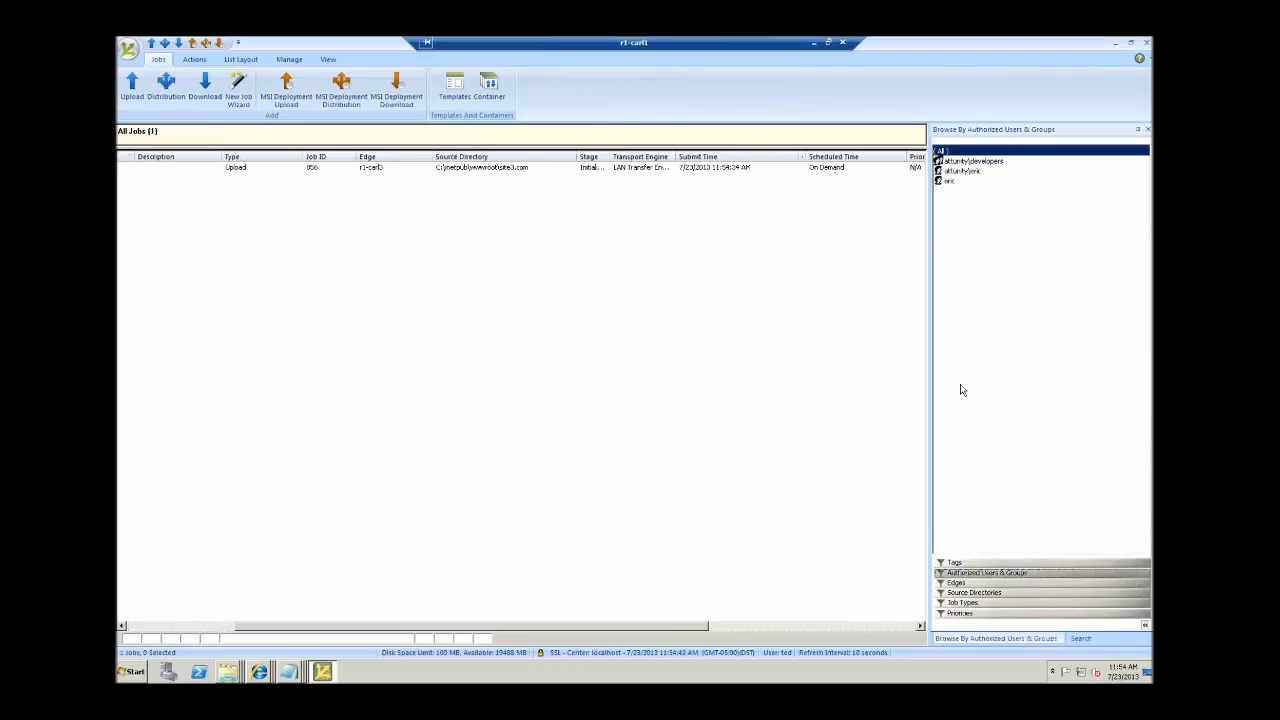
{"action": "left_click", "coordinate": [987, 563]}
{"action": "left_click_drag", "start_coordinate": [535, 625], "coordinate": [350, 630]}
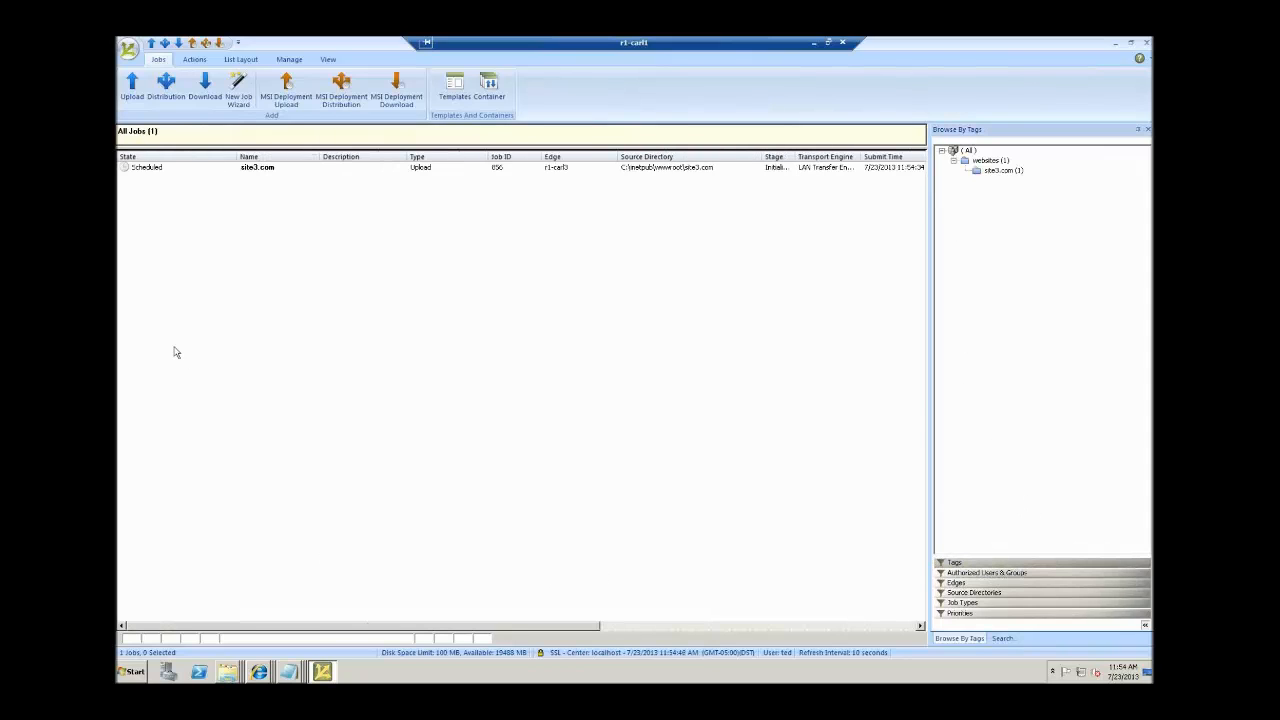